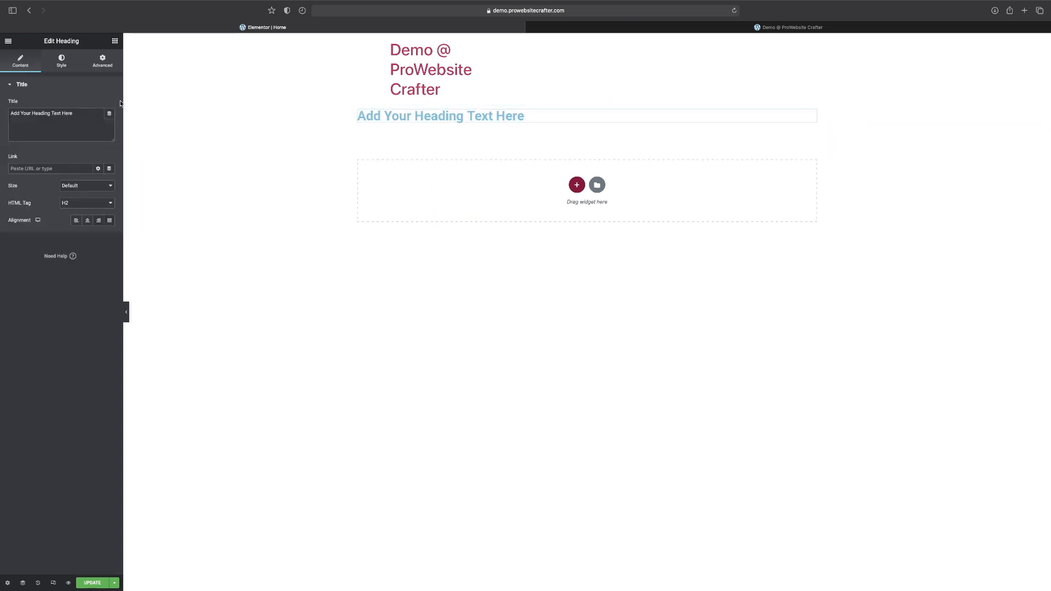
# Replace the placeholder heading text with "heading widget!" and update the page.
pyautogui.click(78, 115)
pyautogui.moveTo(80, 114); pyautogui.dragTo(1, 84)
pyautogui.click(29, 109)
pyautogui.moveTo(82, 113); pyautogui.dragTo(1, 86)
pyautogui.press('BackSpace')
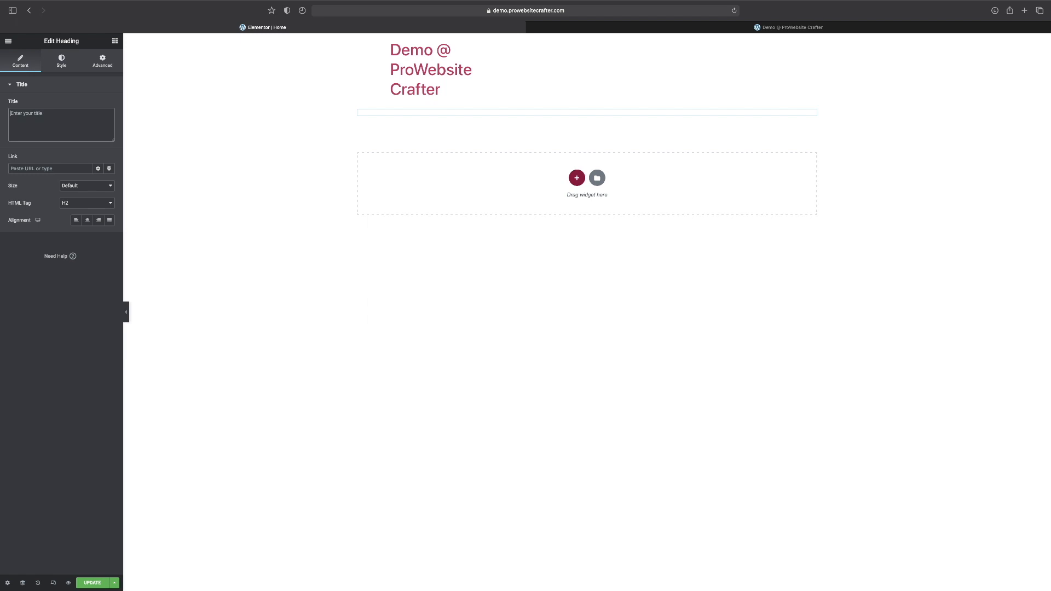
pyautogui.write('headin')
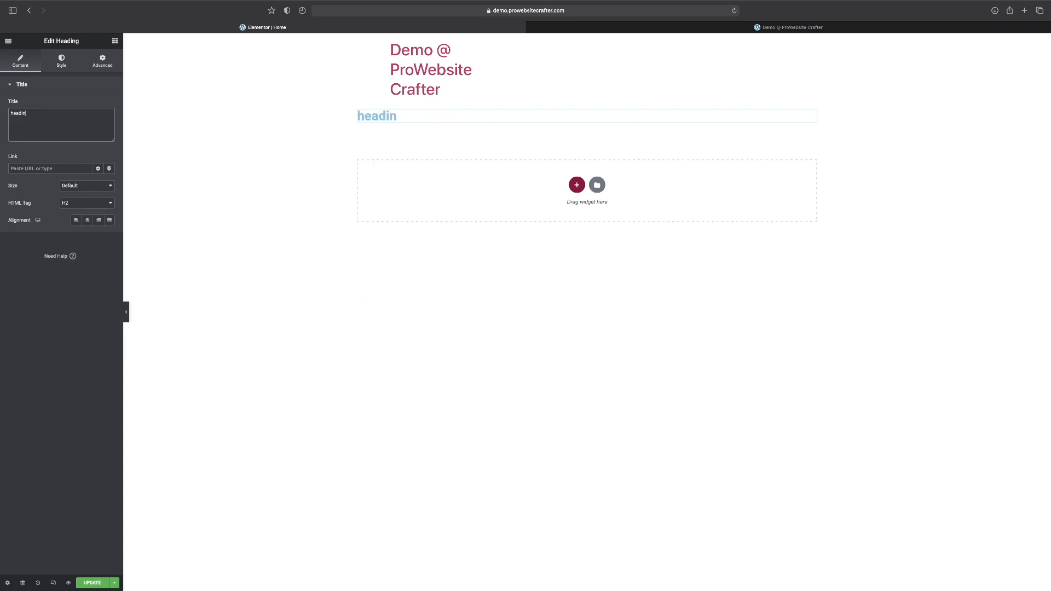
pyautogui.write('g widget!')
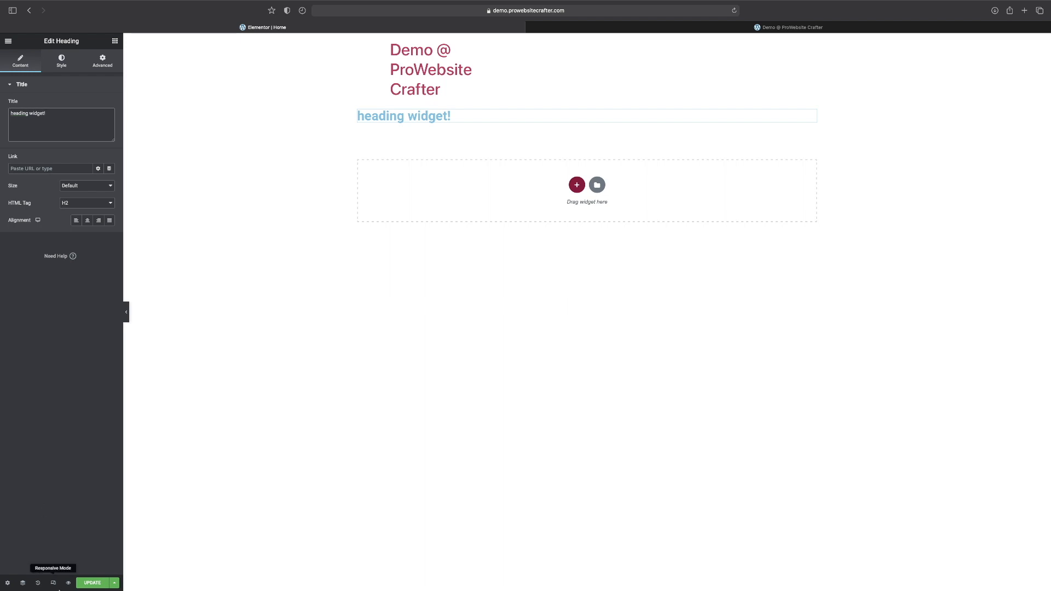
pyautogui.click(91, 581)
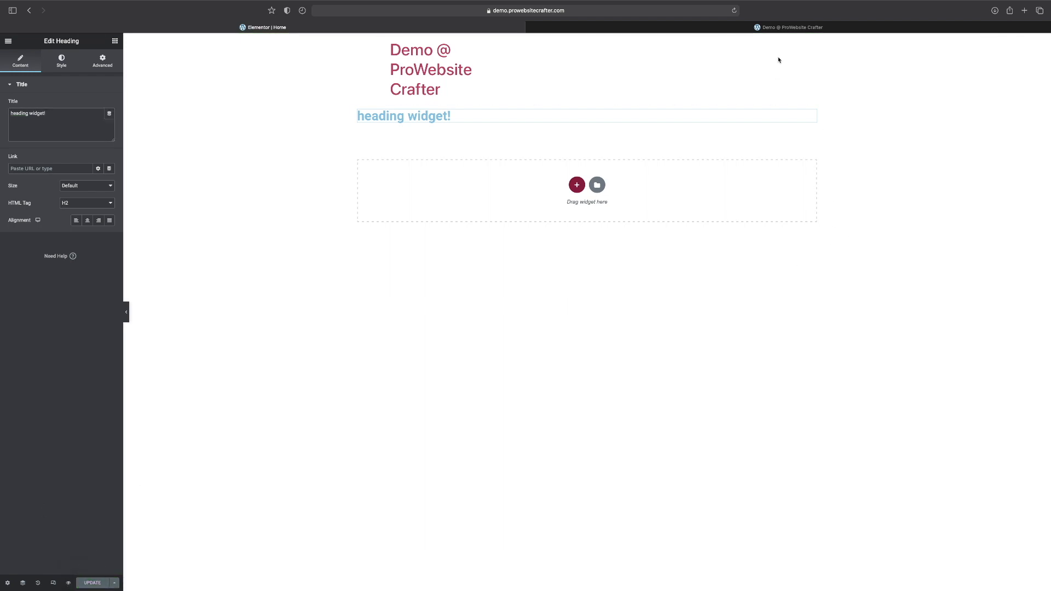
# Reload the live demo page to check the new heading text, and return to the editor.
pyautogui.click(751, 29)
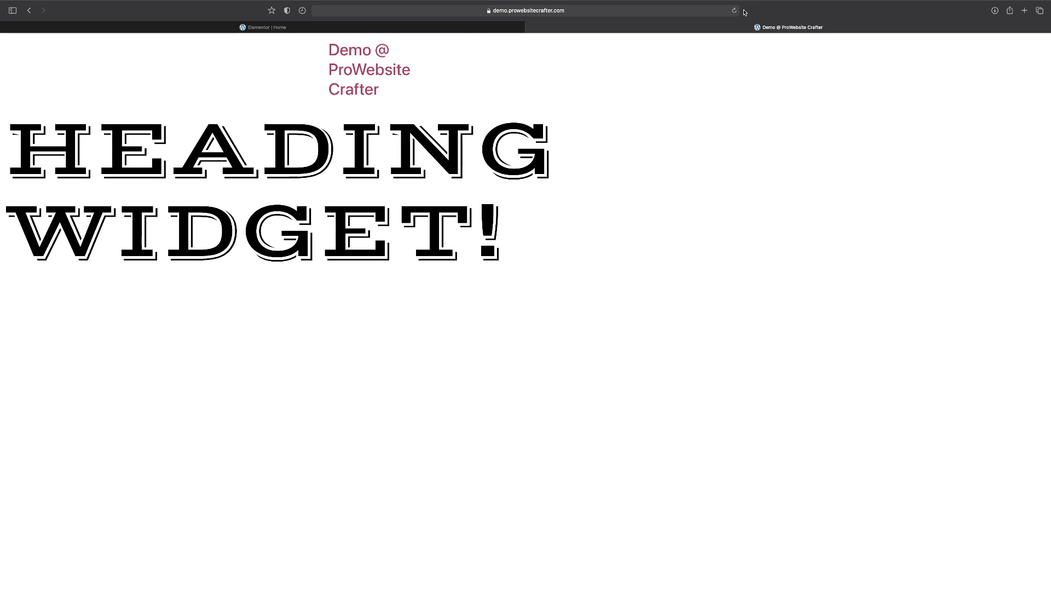
pyautogui.click(734, 10)
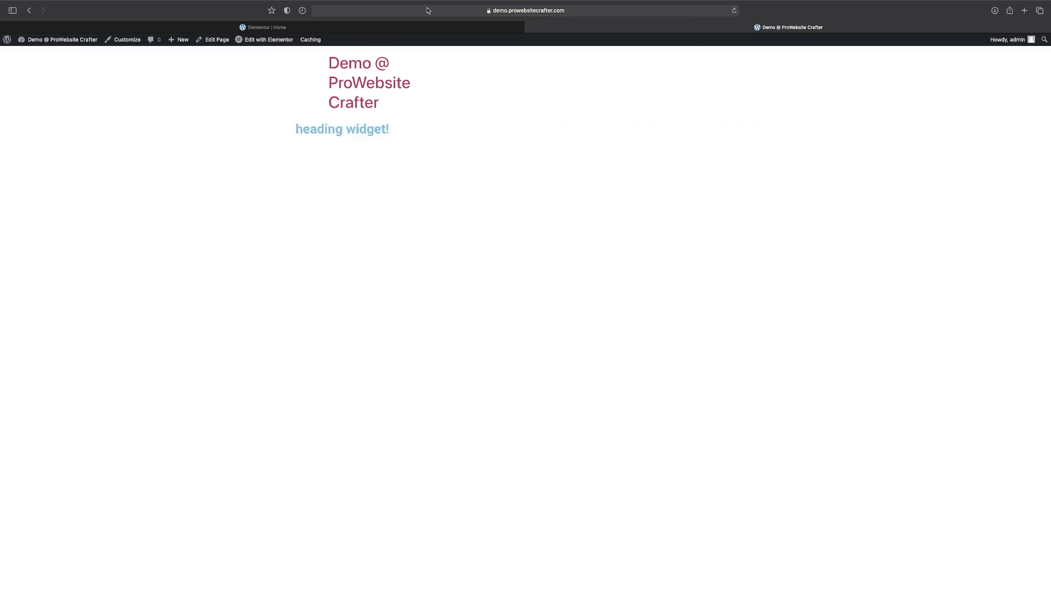
pyautogui.click(407, 28)
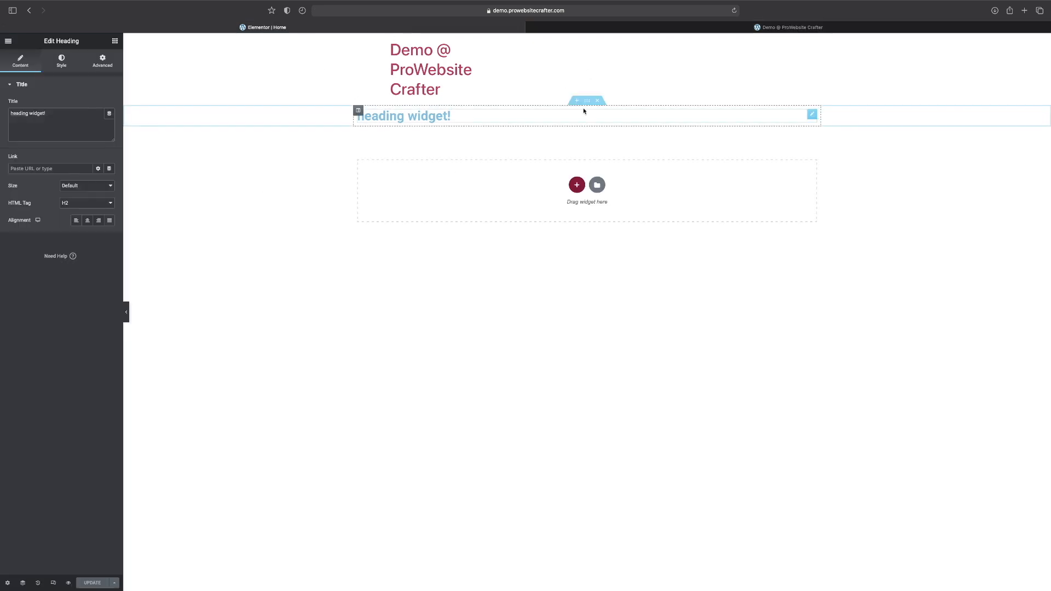
# Set the content width of the section containing the heading to Full Width.
pyautogui.click(586, 104)
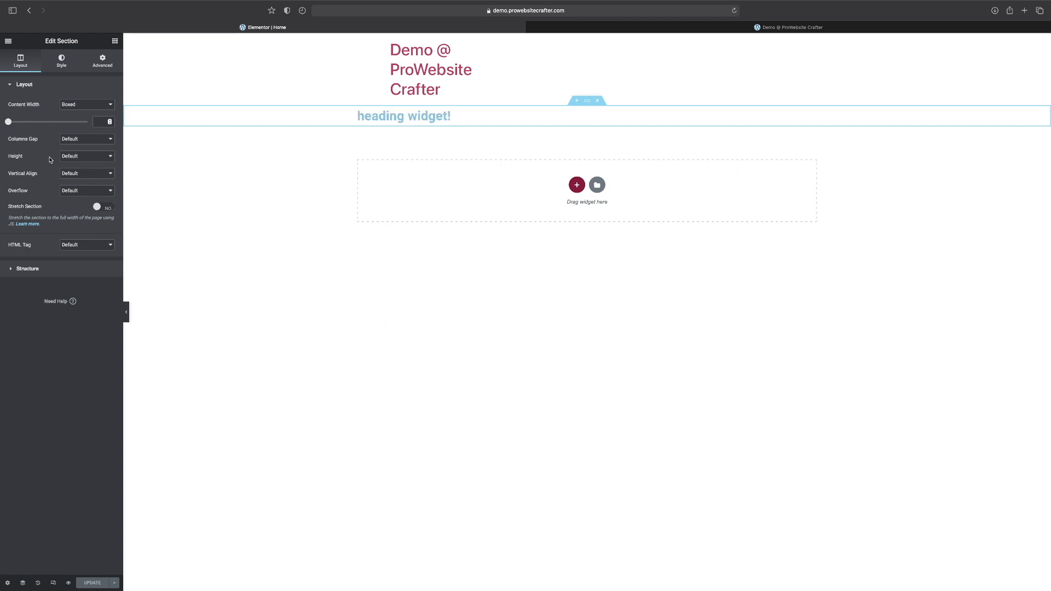
pyautogui.click(84, 104)
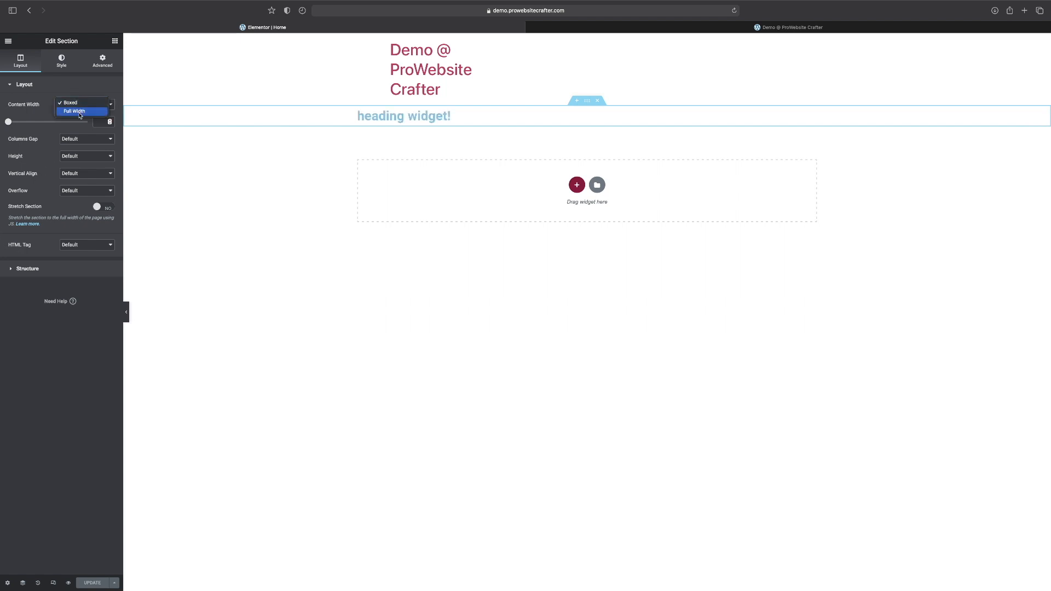
pyautogui.click(80, 114)
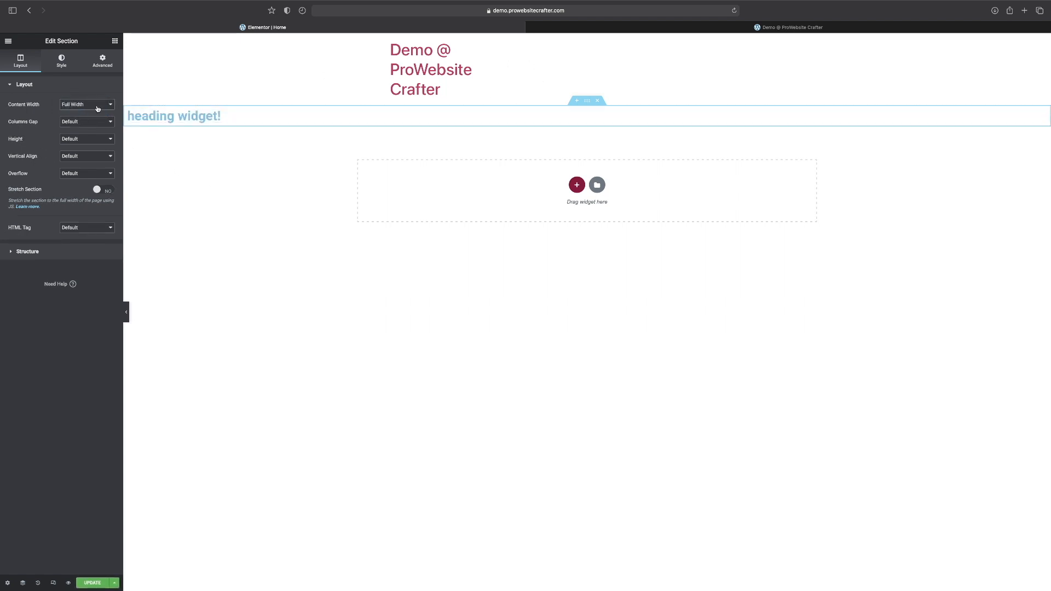
# Center-align the "heading widget!" heading and set its size to XXL.
pyautogui.click(178, 119)
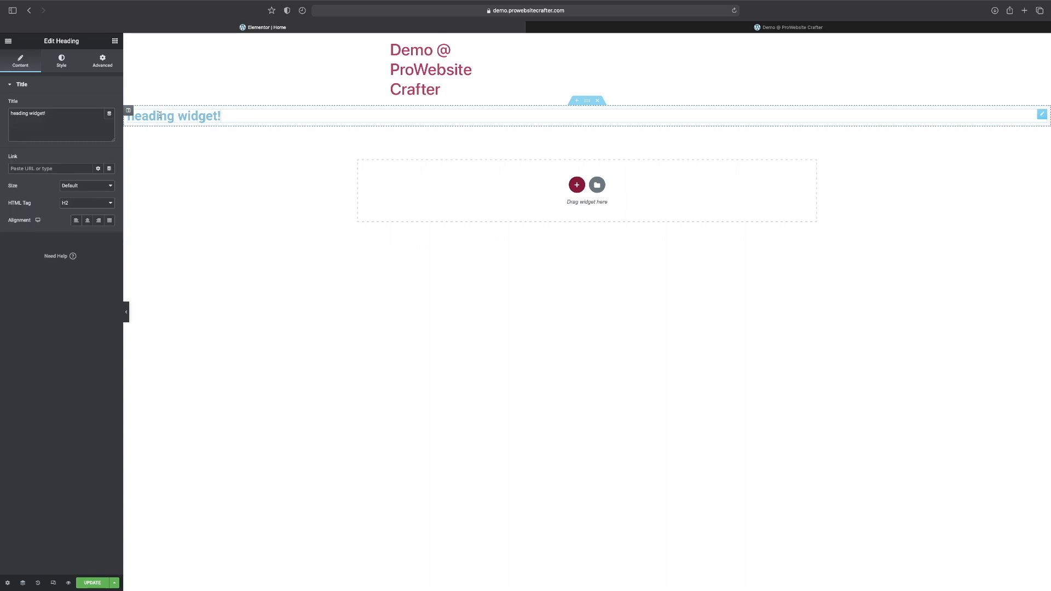
pyautogui.click(87, 222)
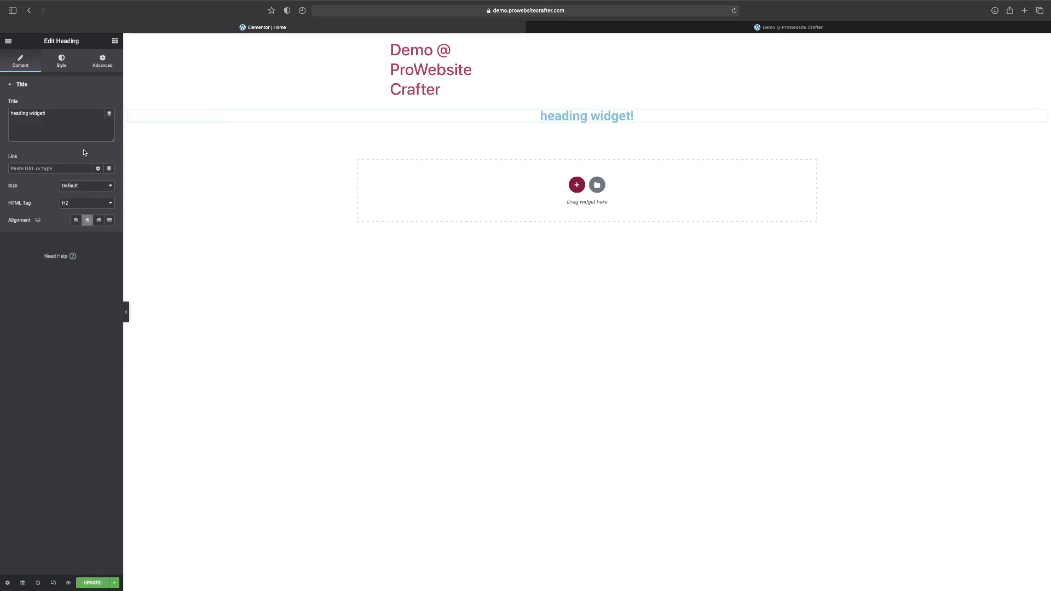
pyautogui.click(73, 185)
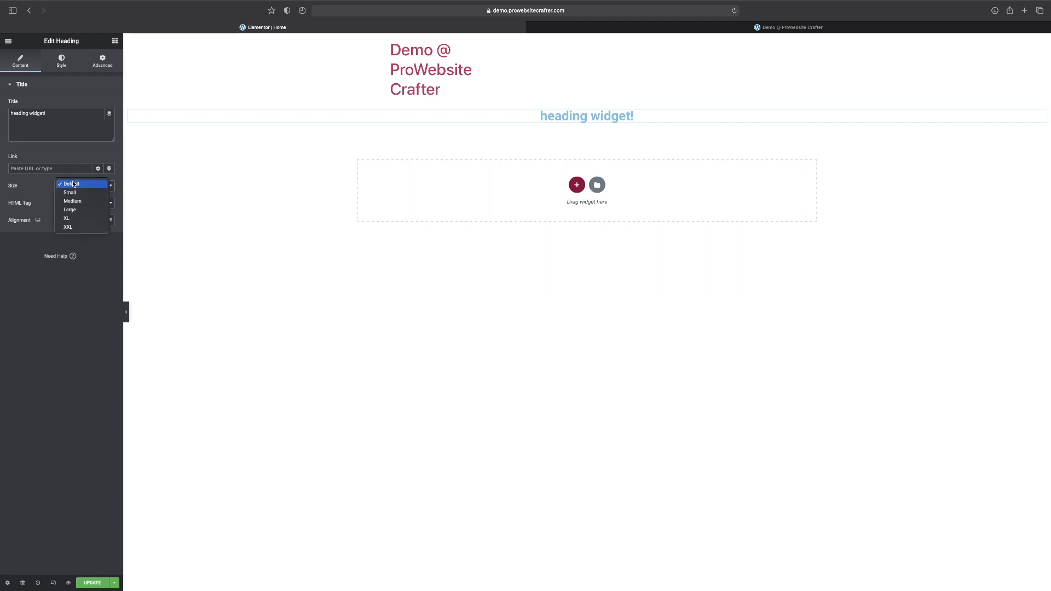
pyautogui.click(68, 226)
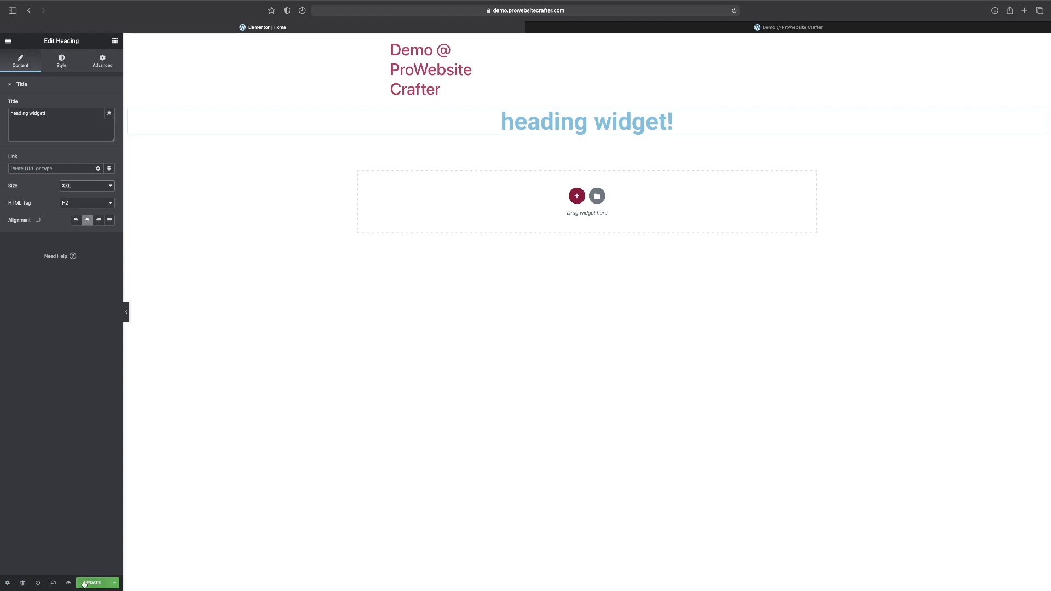
# Change the heading's text color to black and update the page.
pyautogui.click(57, 62)
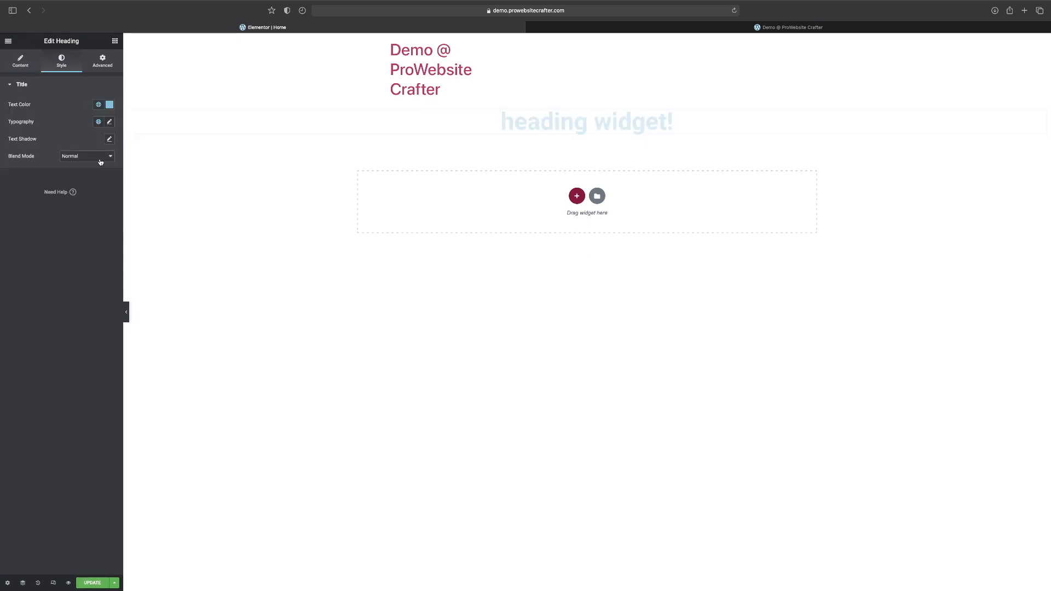
pyautogui.click(109, 104)
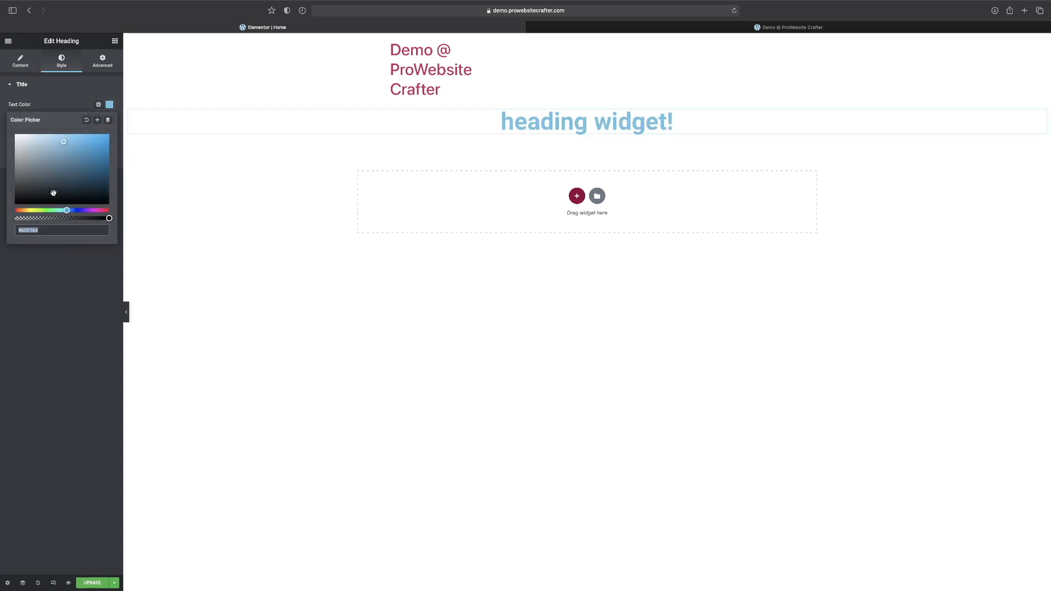
pyautogui.moveTo(53, 192); pyautogui.dragTo(53, 454)
pyautogui.click(90, 583)
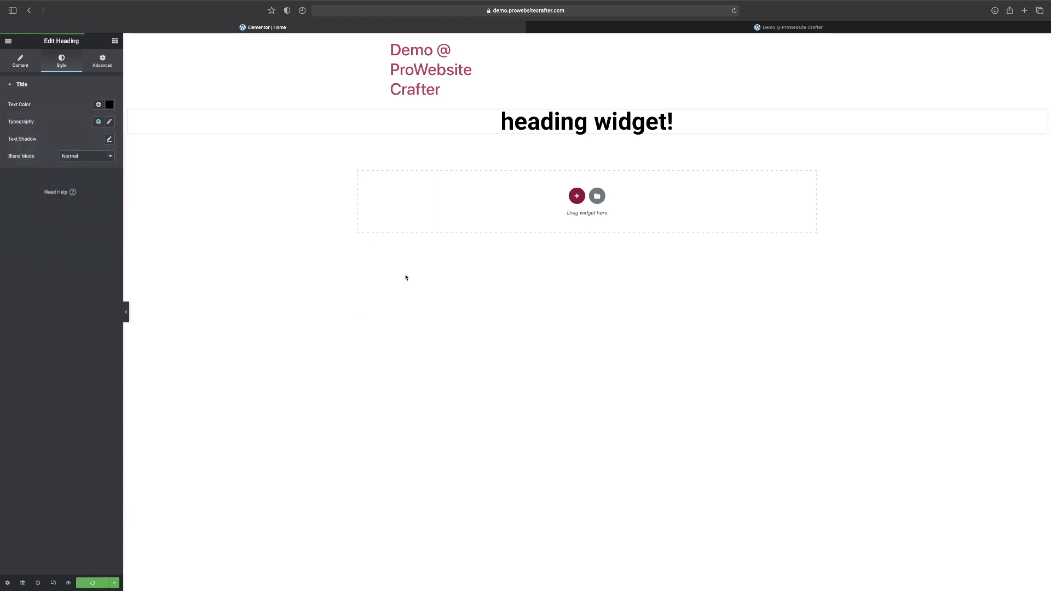
# Refresh the live page to review the heading's alignment, size and color, and go back to the editor.
pyautogui.click(833, 28)
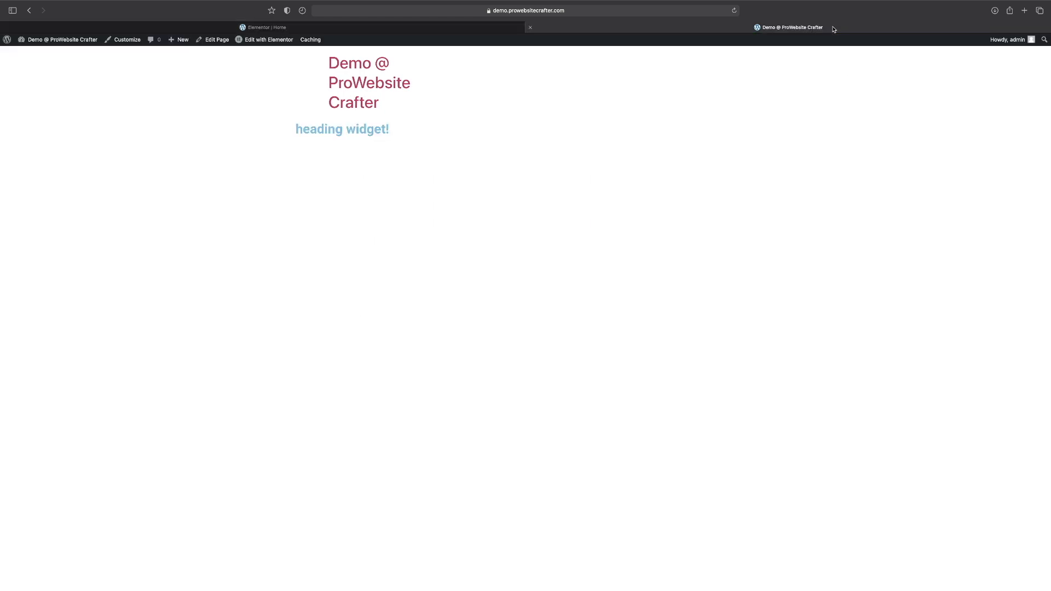
pyautogui.click(734, 11)
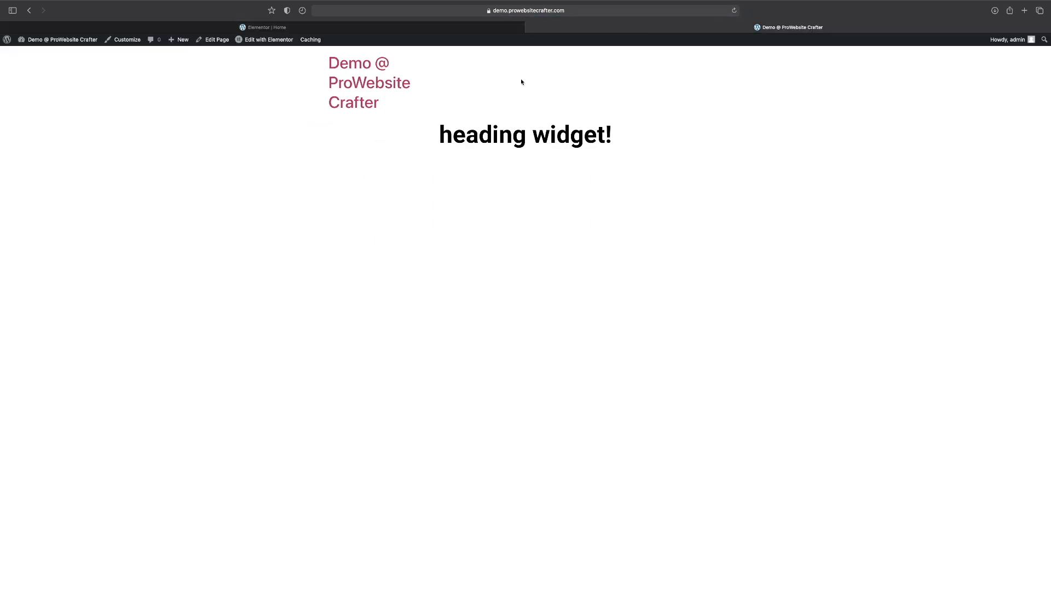
pyautogui.click(338, 31)
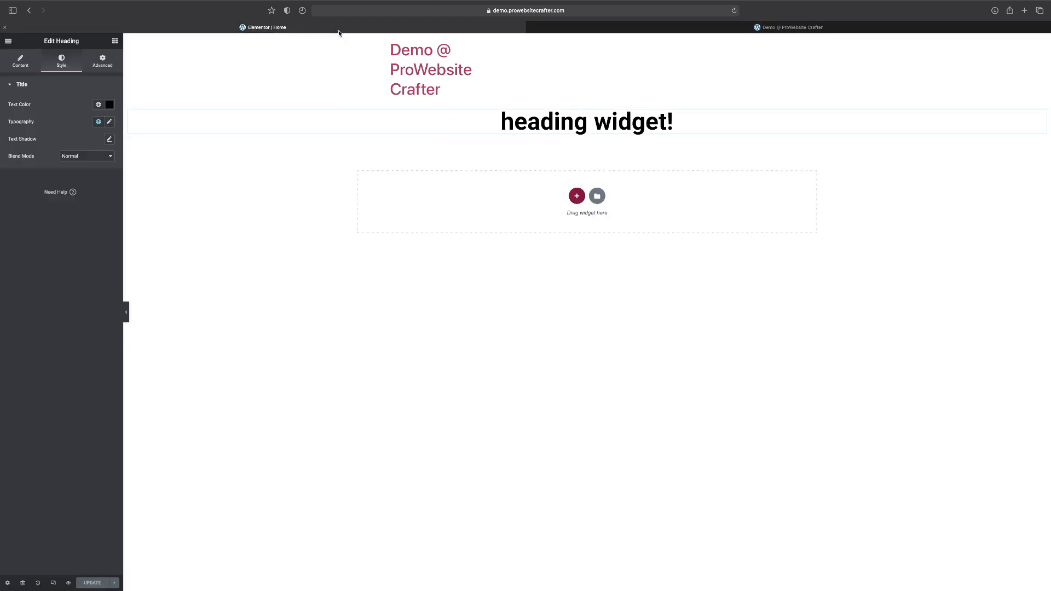
# Set the heading's typography font family to Vast Shadow.
pyautogui.click(110, 122)
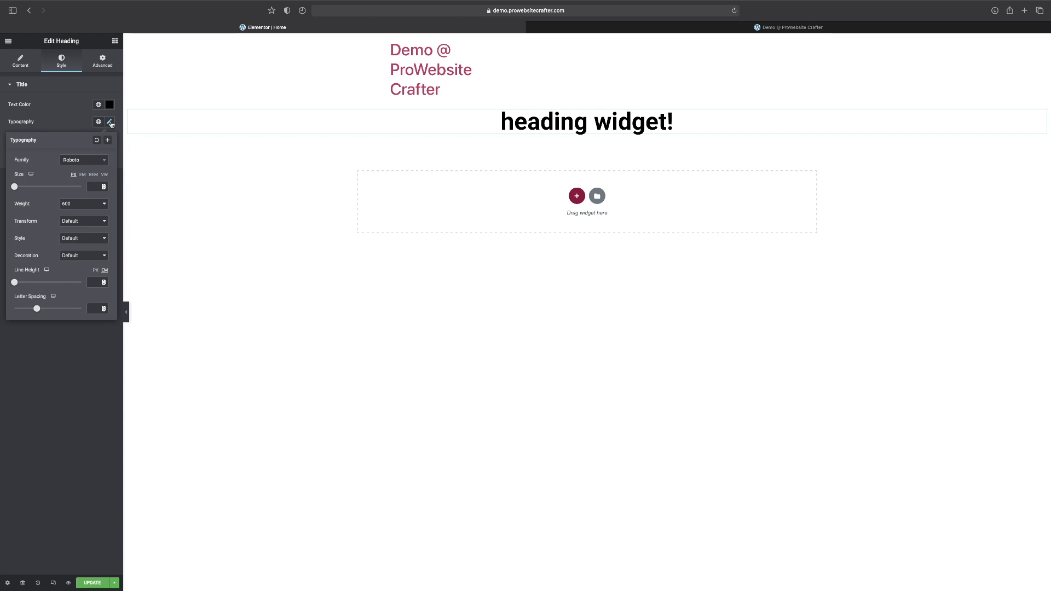
pyautogui.click(85, 165)
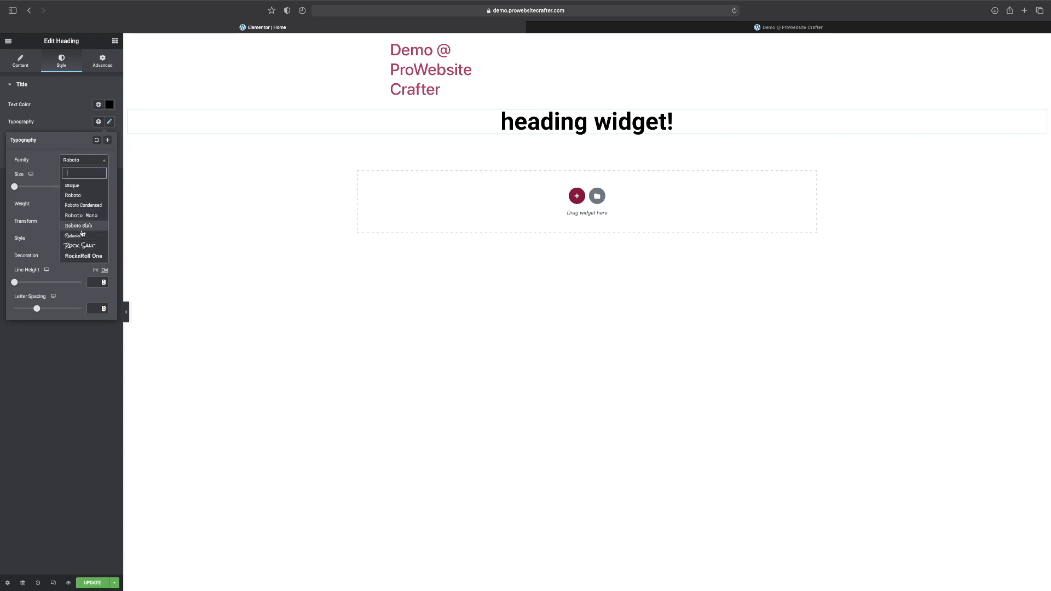
pyautogui.write('vas')
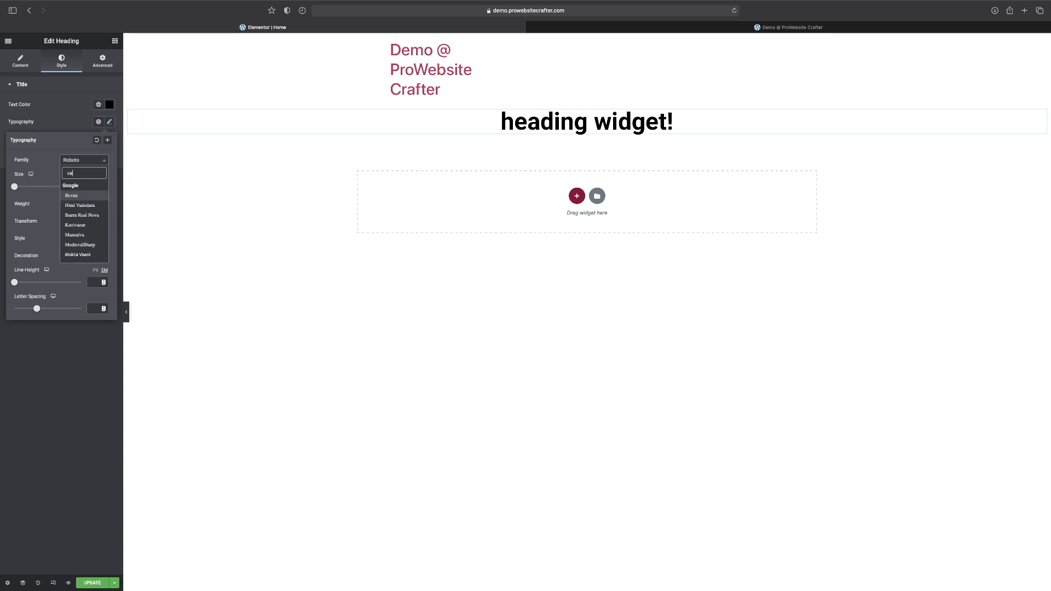
pyautogui.click(96, 196)
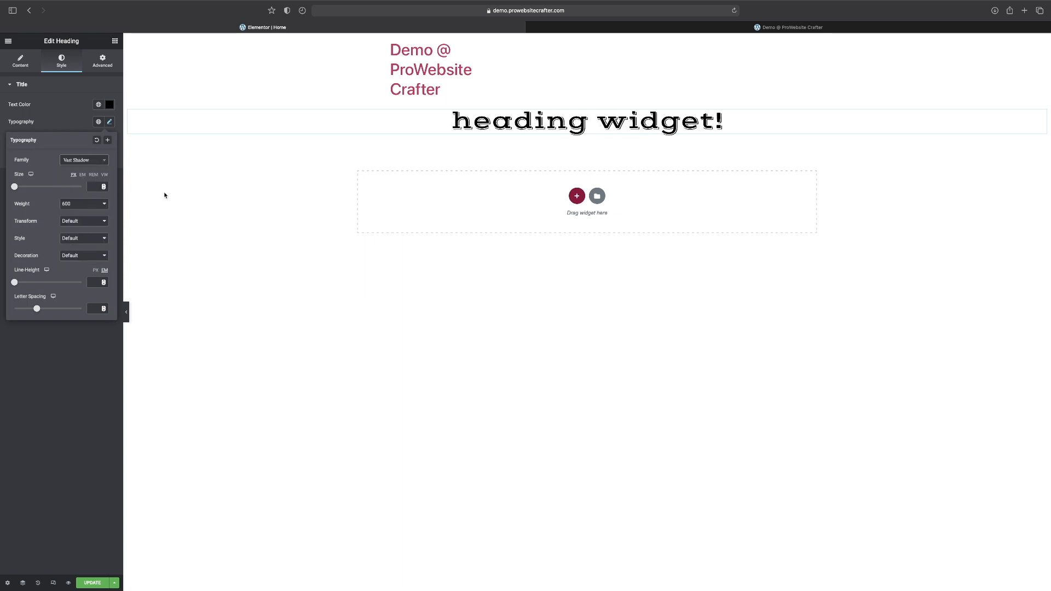
# Switch the heading's font size unit to VW and set the size to 10.
pyautogui.click(73, 205)
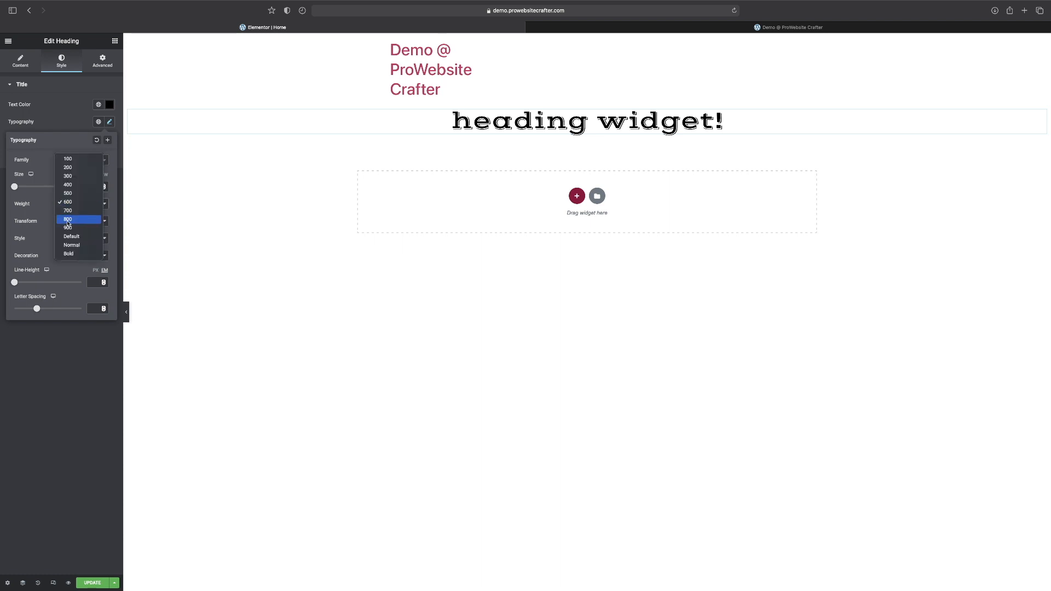
pyautogui.click(11, 148)
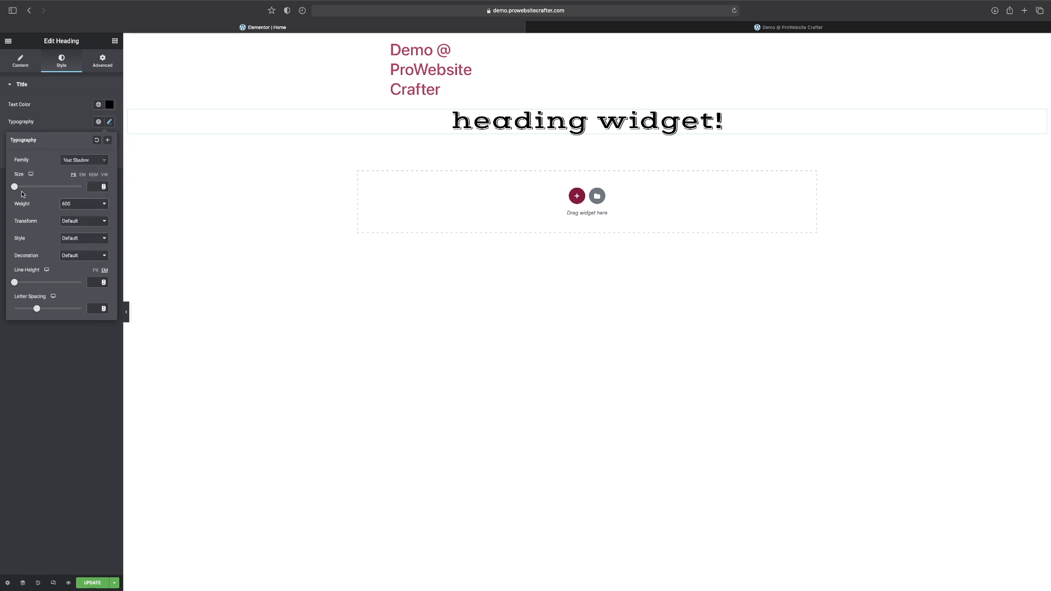
pyautogui.moveTo(15, 187); pyautogui.dragTo(29, 187)
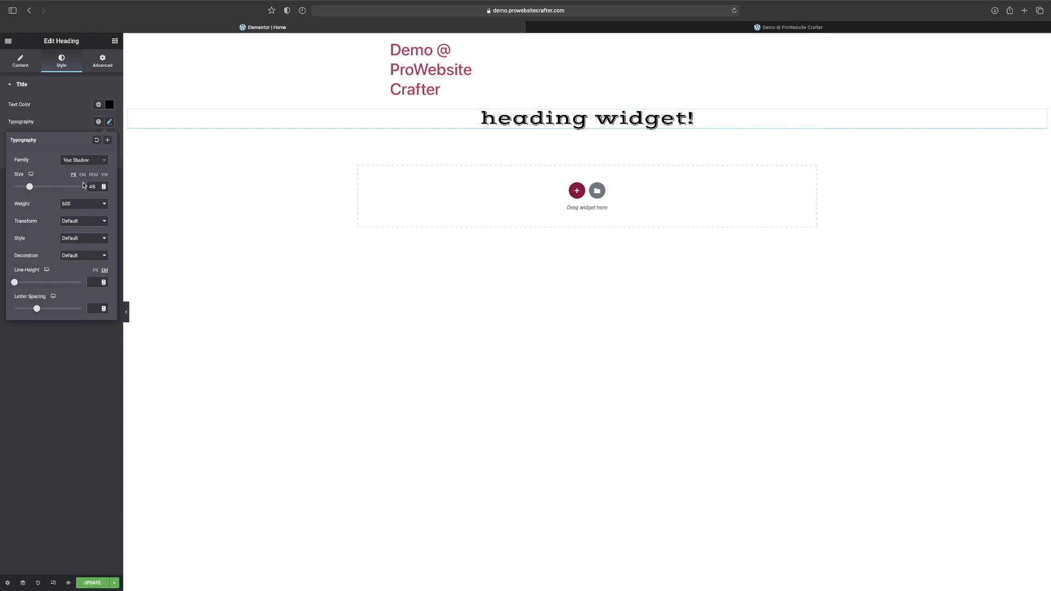
pyautogui.click(104, 175)
pyautogui.moveTo(15, 187); pyautogui.dragTo(130, 191)
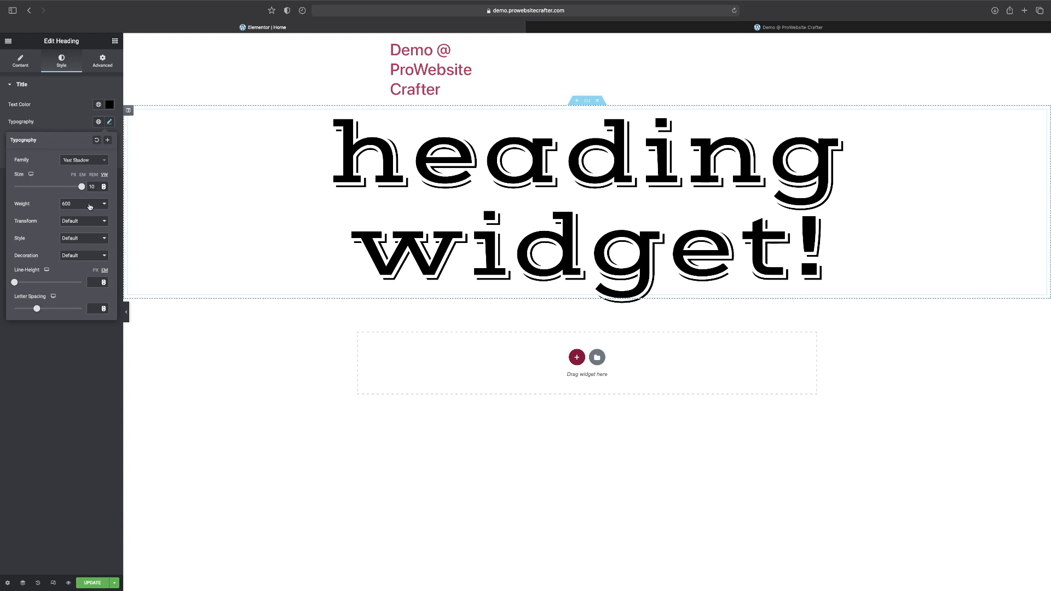
# Set the heading's font weight to 900 and its text transform to Uppercase.
pyautogui.click(89, 206)
pyautogui.click(79, 230)
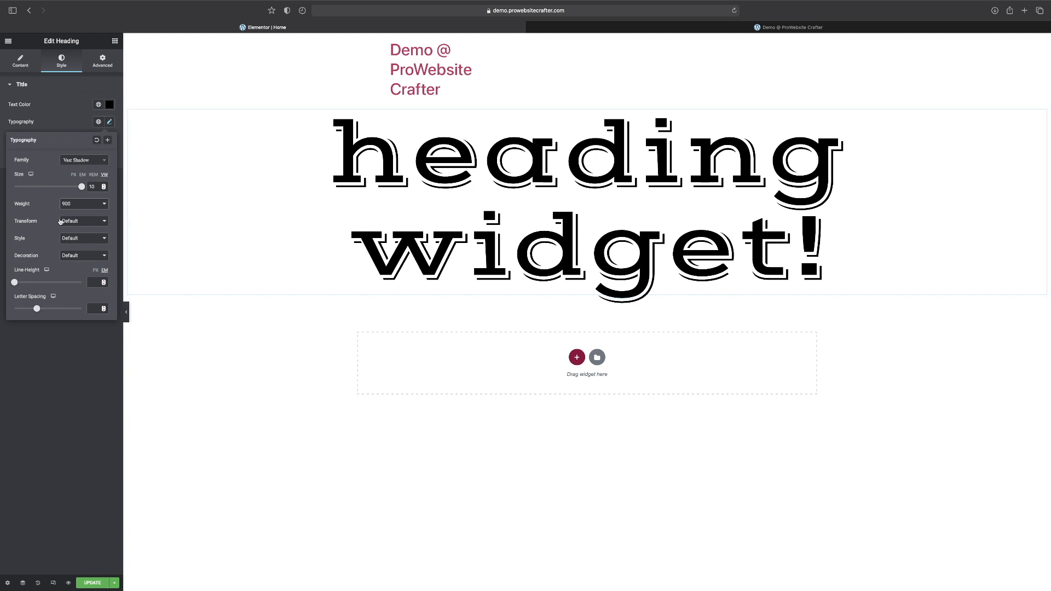
pyautogui.click(71, 222)
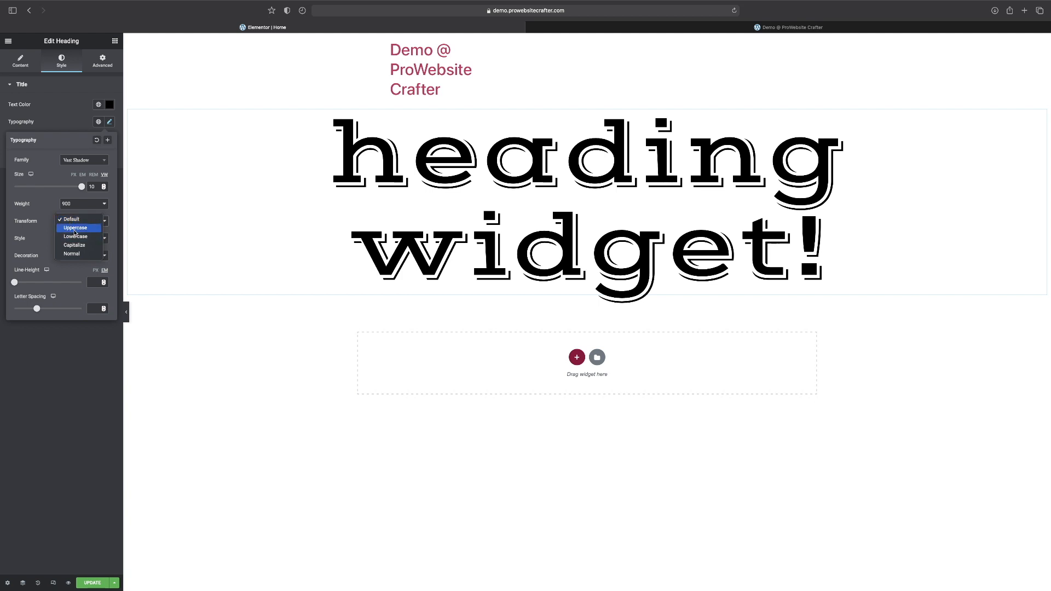
pyautogui.click(75, 228)
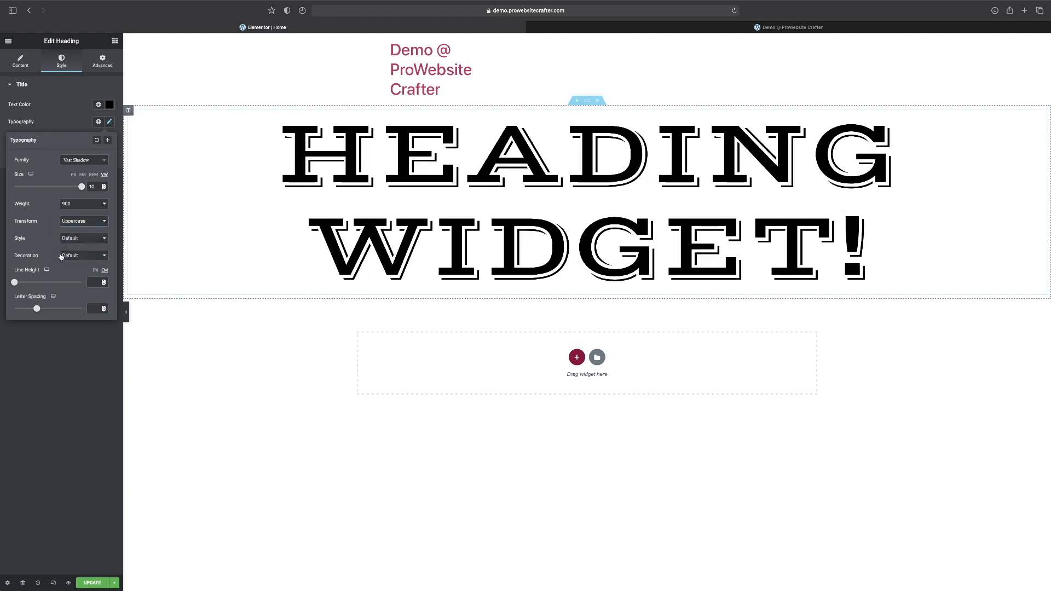
# Set the heading's font style to Normal.
pyautogui.click(80, 239)
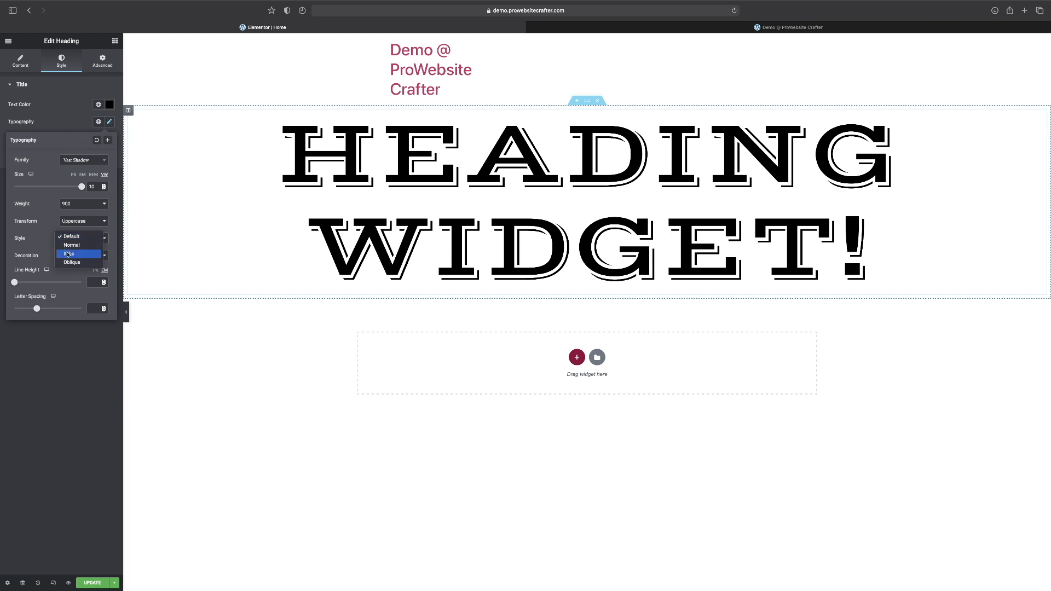
pyautogui.click(70, 246)
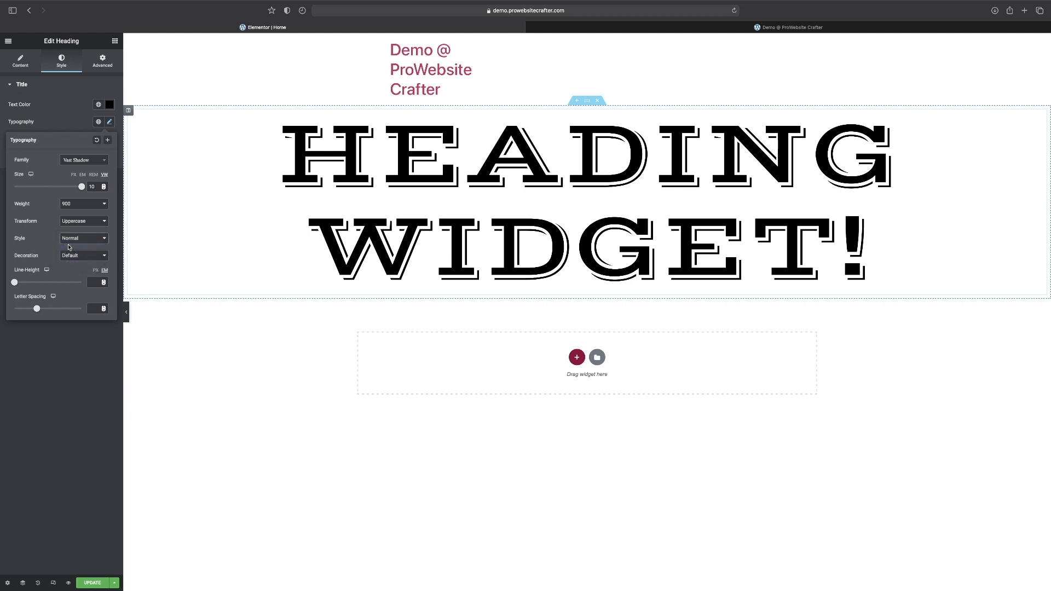
pyautogui.click(77, 241)
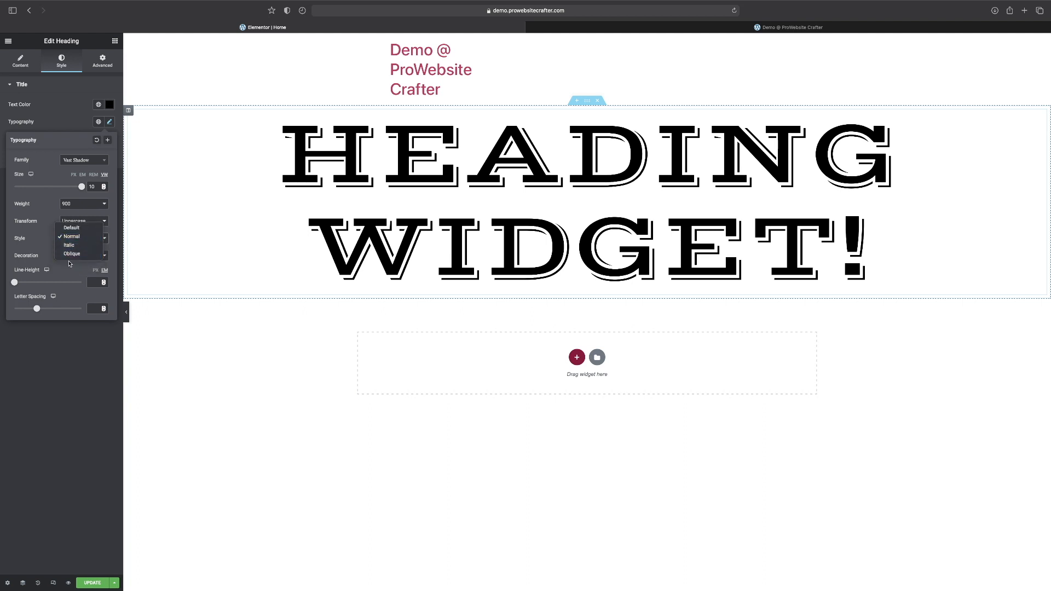
pyautogui.click(76, 246)
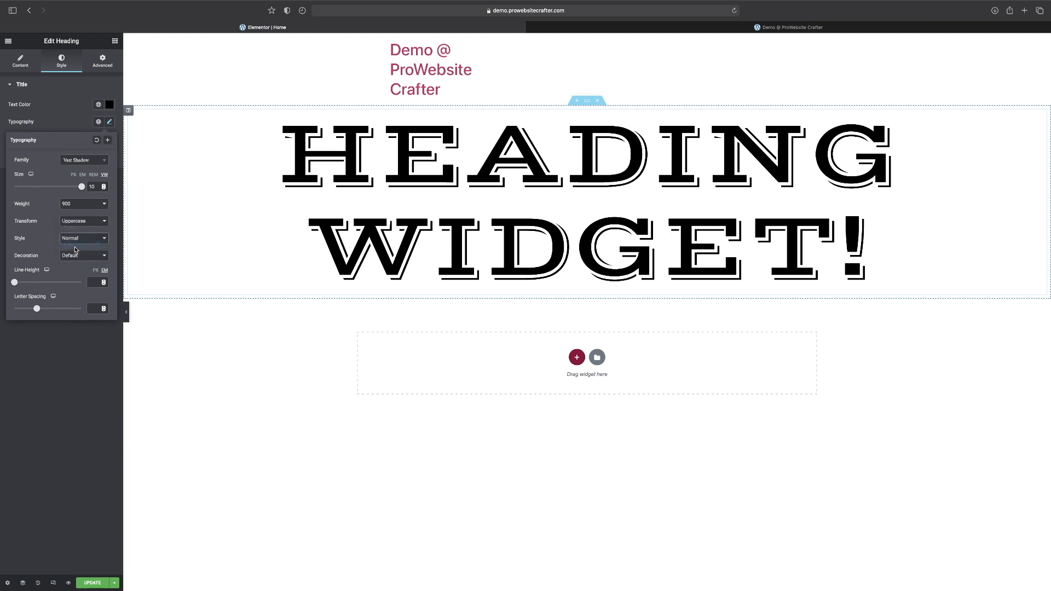
# Set the heading's font style to Normal and its text decoration to None.
pyautogui.click(83, 241)
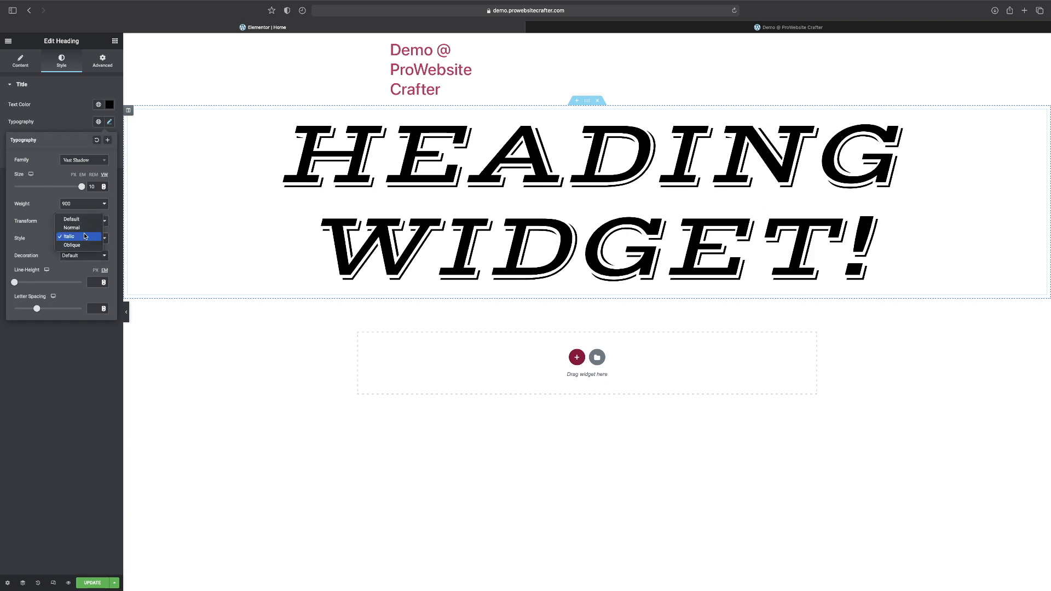
pyautogui.click(85, 234)
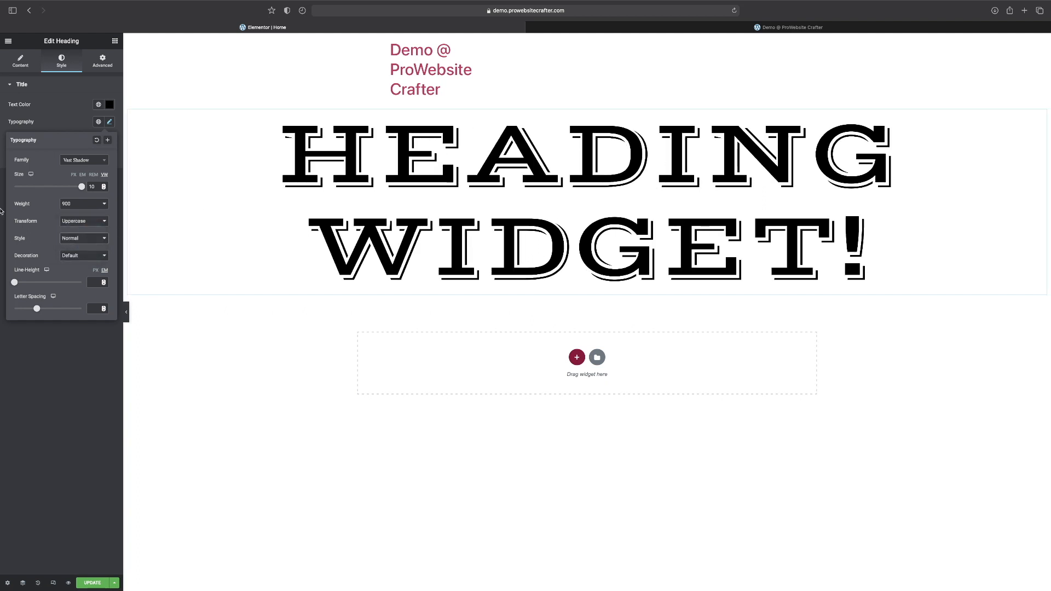
pyautogui.click(74, 257)
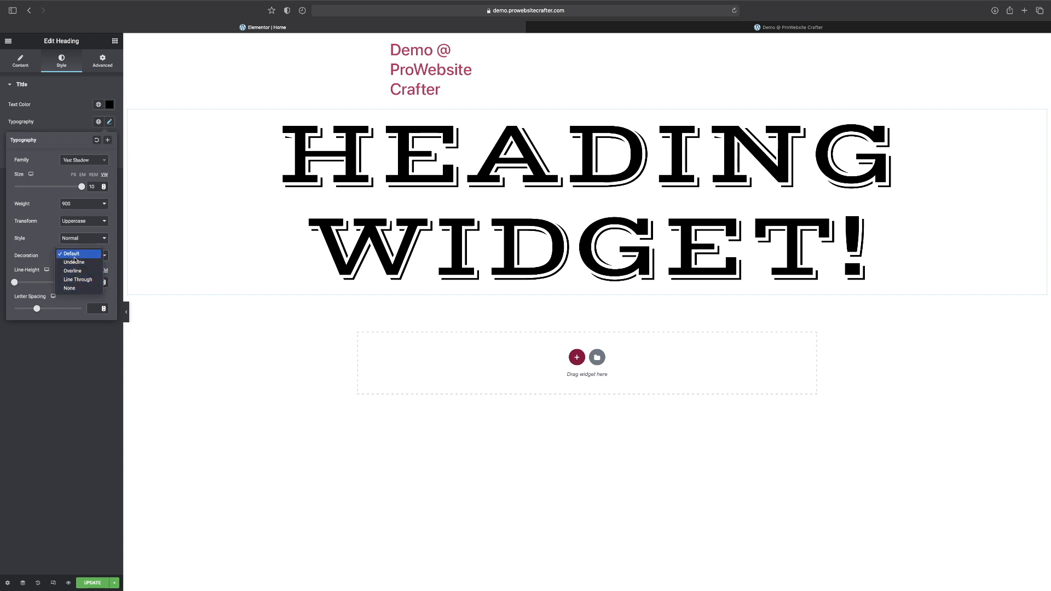
pyautogui.click(64, 288)
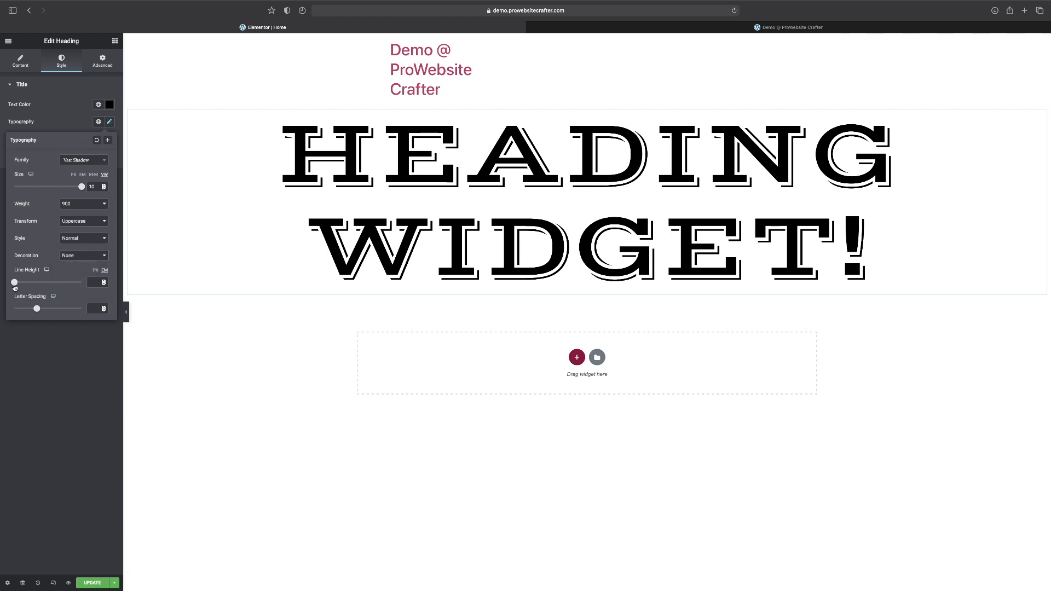
# Set the heading's line height to 1.3 em and its letter spacing to 10.
pyautogui.moveTo(14, 281)
pyautogui.mouseDown()
pyautogui.moveTo(87, 292)
pyautogui.moveTo(23, 282)
pyautogui.mouseUp()
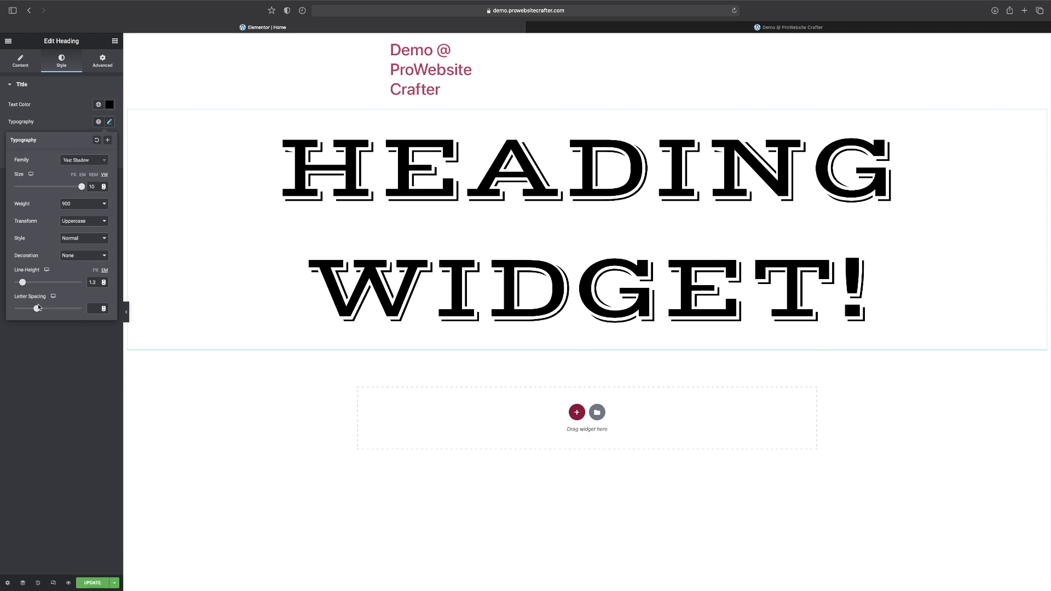
pyautogui.moveTo(36, 310); pyautogui.dragTo(80, 316)
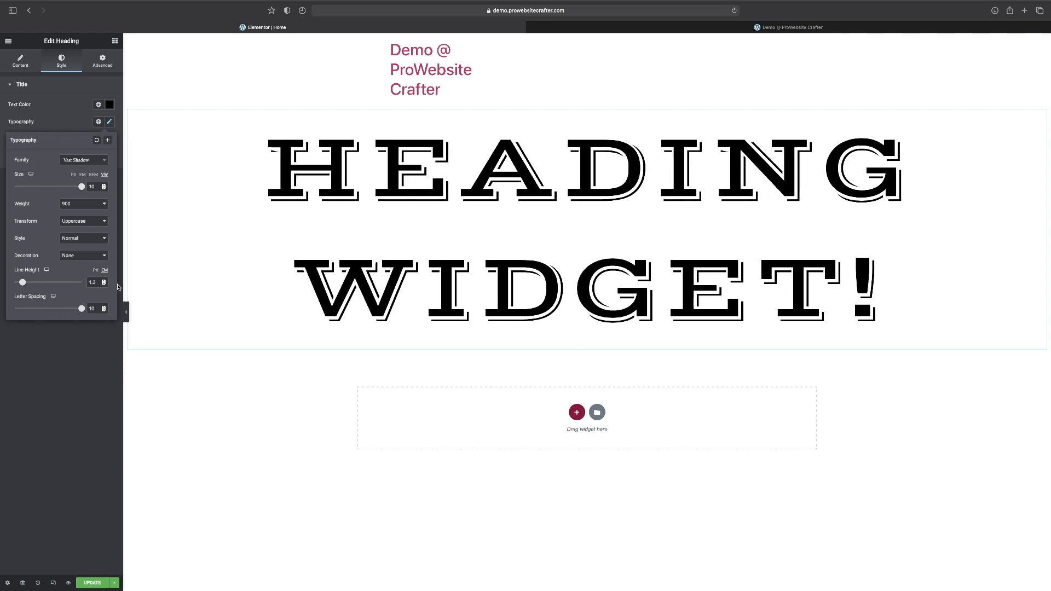
pyautogui.click(23, 450)
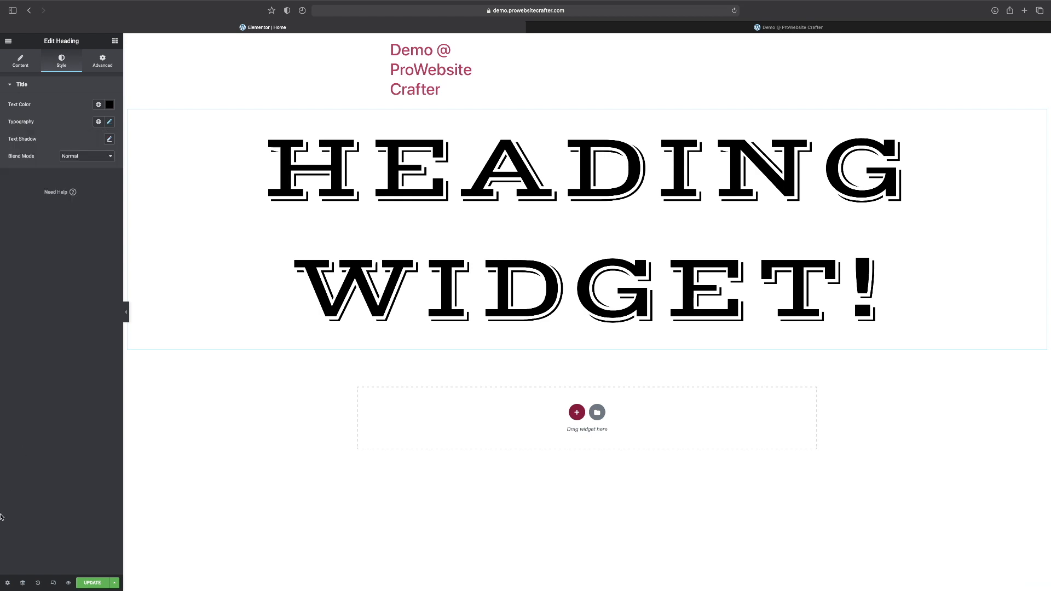
# Update the page and reload the live page to check the heading's new typography.
pyautogui.click(92, 583)
pyautogui.click(803, 28)
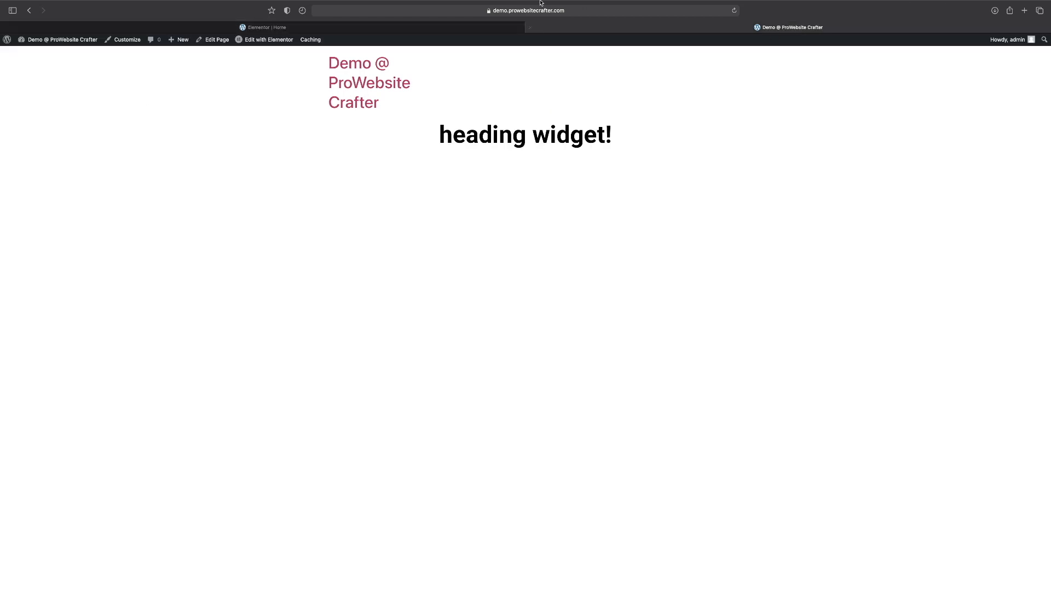
pyautogui.click(734, 10)
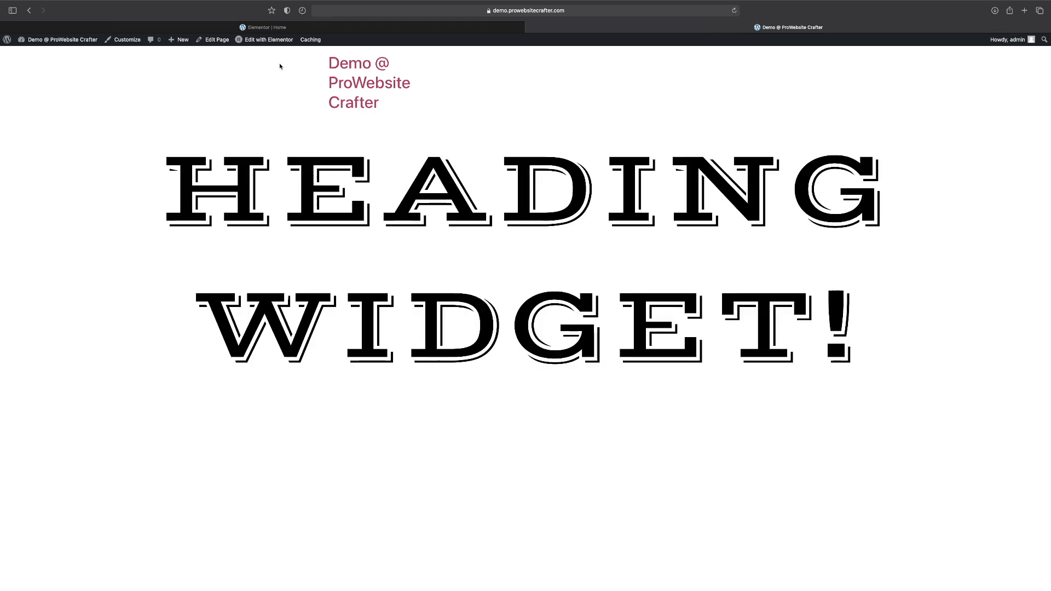
# Back in the Elementor editor, give the heading a text shadow with color rgba(255, 1, 216, 1) and a blur of 6.
pyautogui.click(331, 26)
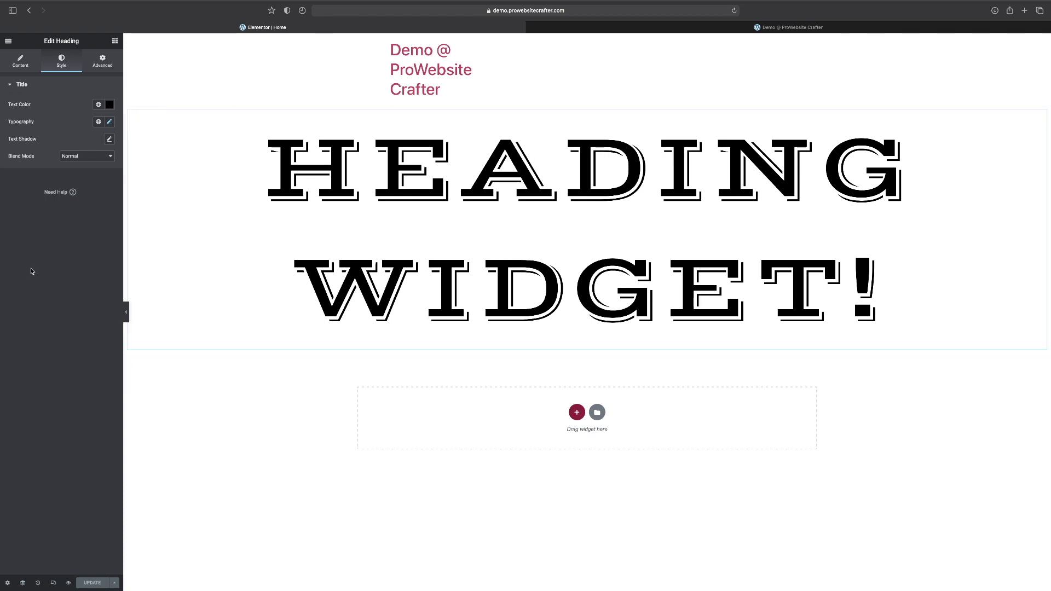
pyautogui.click(109, 140)
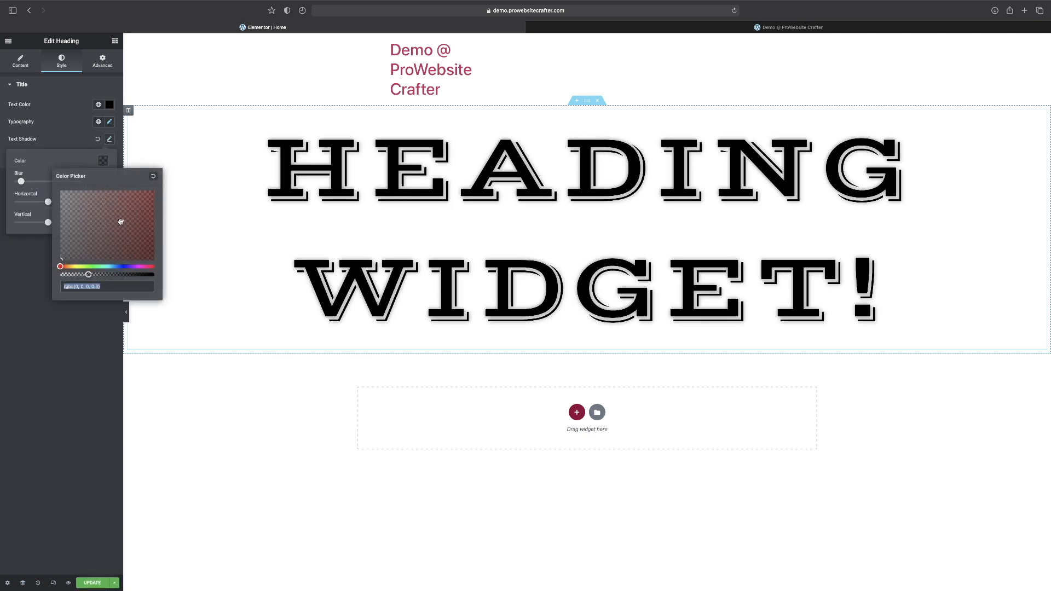
pyautogui.moveTo(125, 266); pyautogui.dragTo(141, 267)
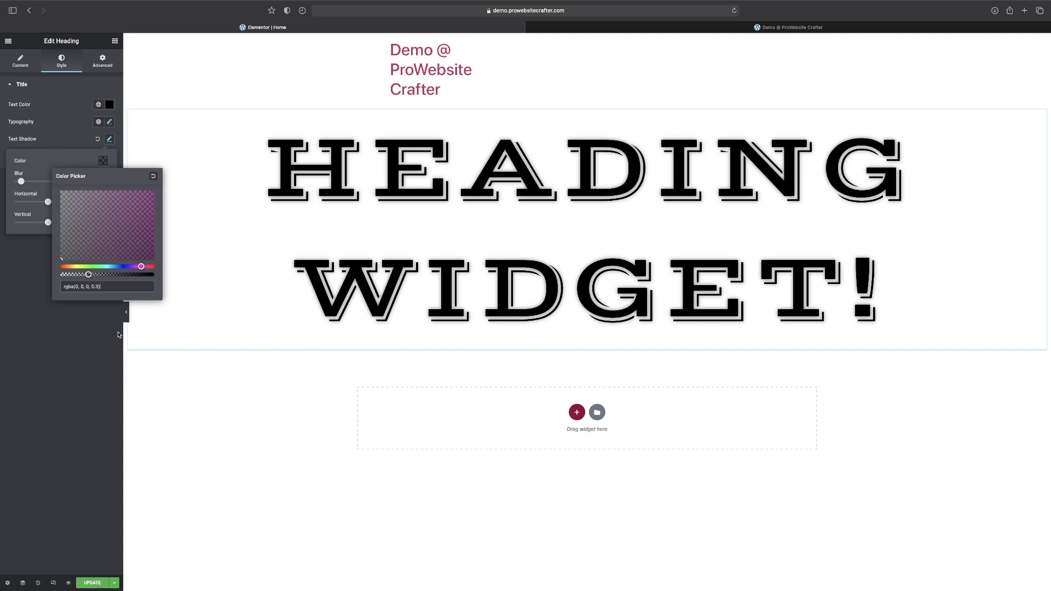
pyautogui.click(154, 195)
pyautogui.click(155, 191)
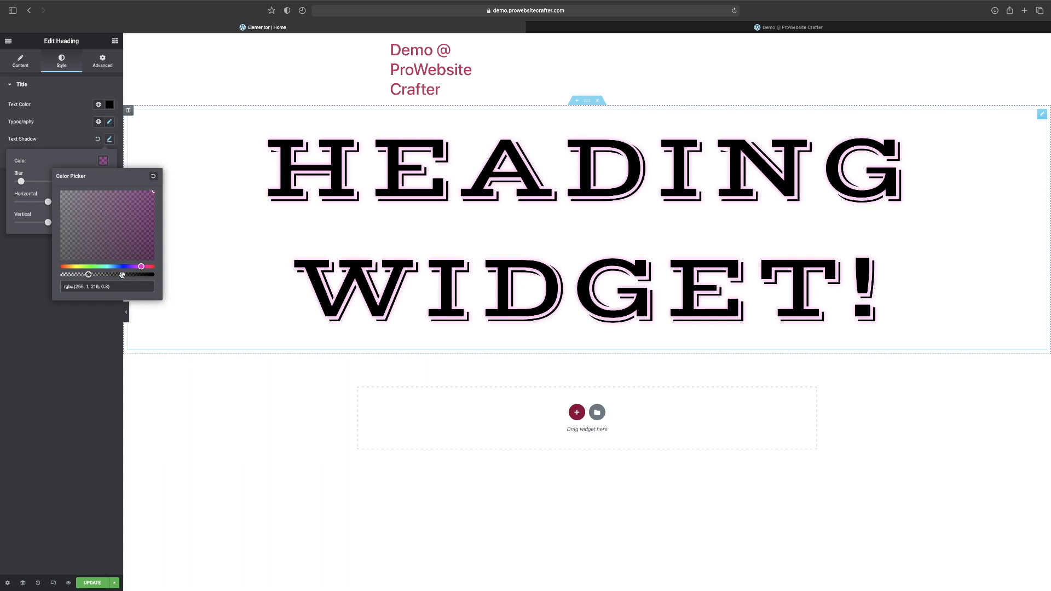
pyautogui.moveTo(111, 276); pyautogui.dragTo(158, 275)
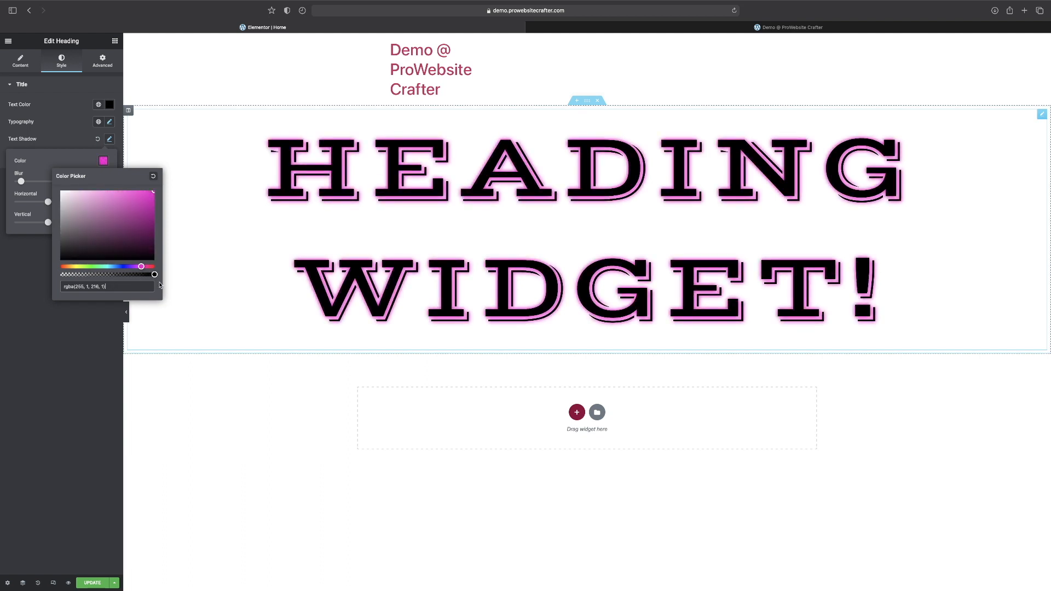
pyautogui.click(23, 164)
pyautogui.moveTo(22, 183); pyautogui.dragTo(20, 182)
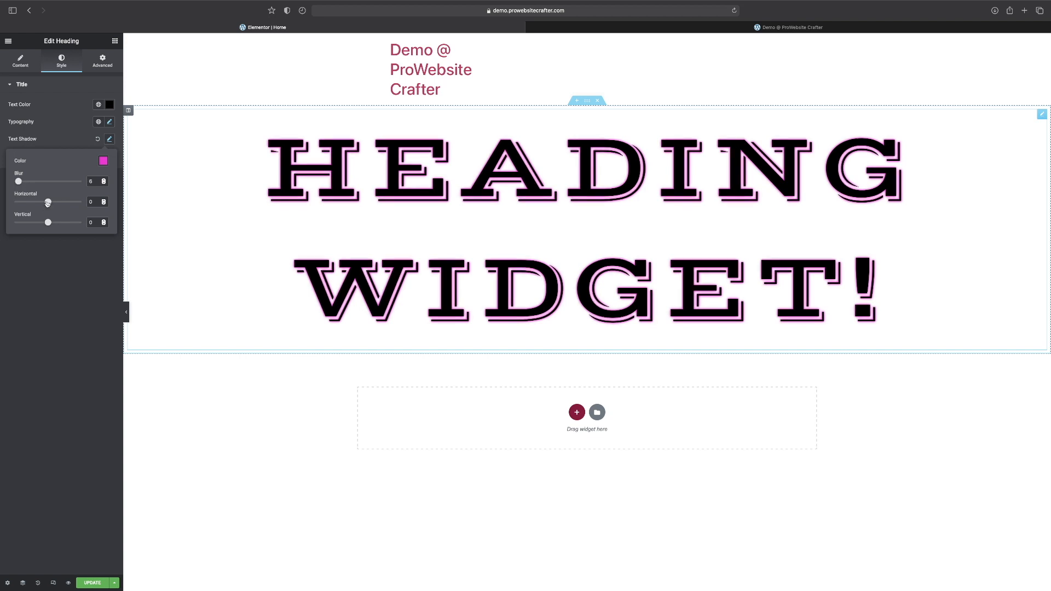
# Try a horizontal text shadow offset of -73, and reset it to 0.
pyautogui.moveTo(47, 202); pyautogui.dragTo(23, 201)
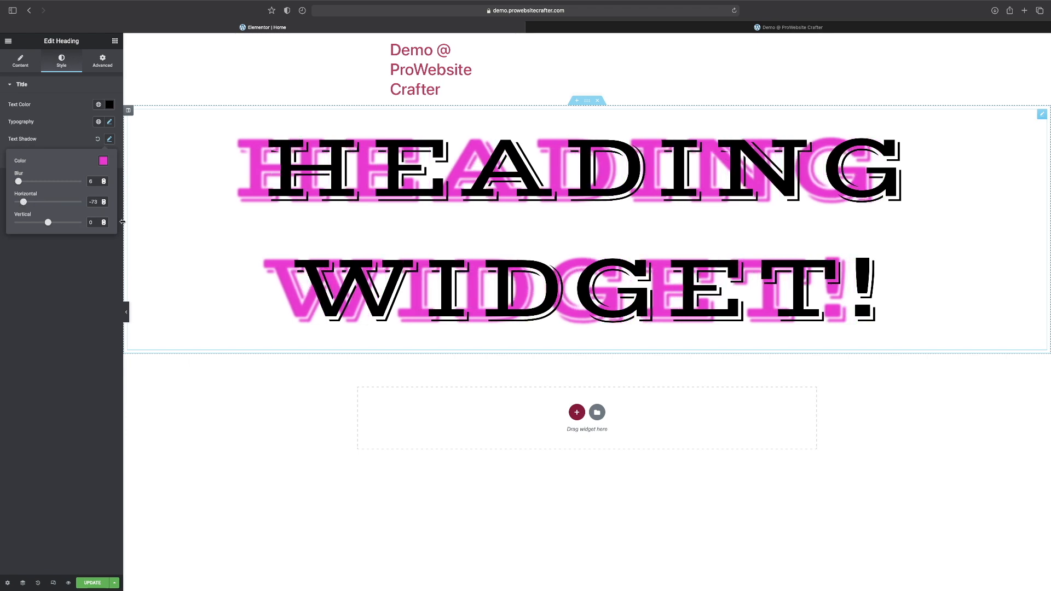
pyautogui.moveTo(23, 202); pyautogui.dragTo(65, 194)
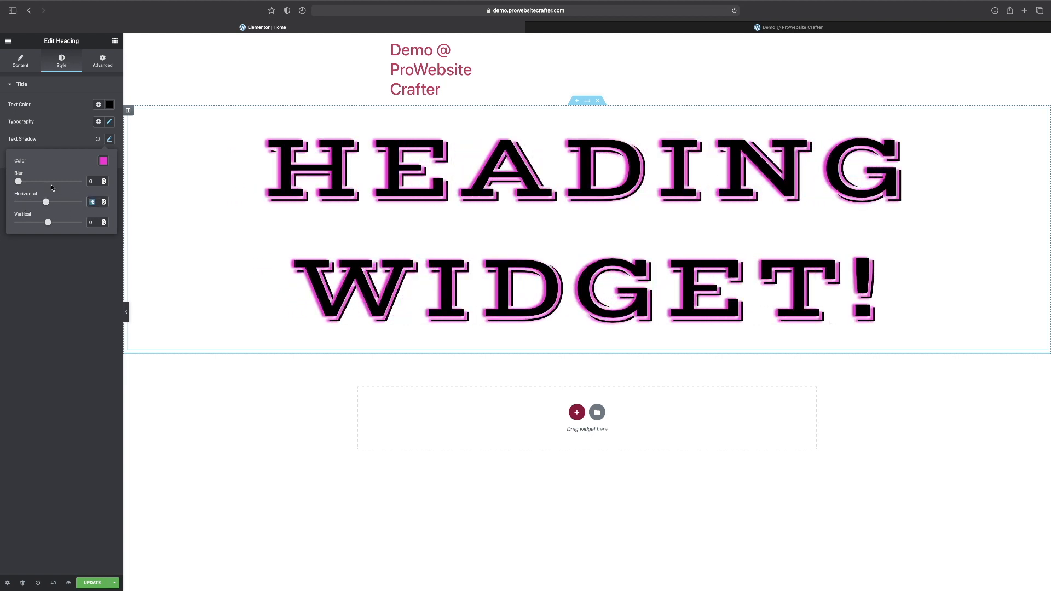
pyautogui.press('BackSpace')
pyautogui.write('0')
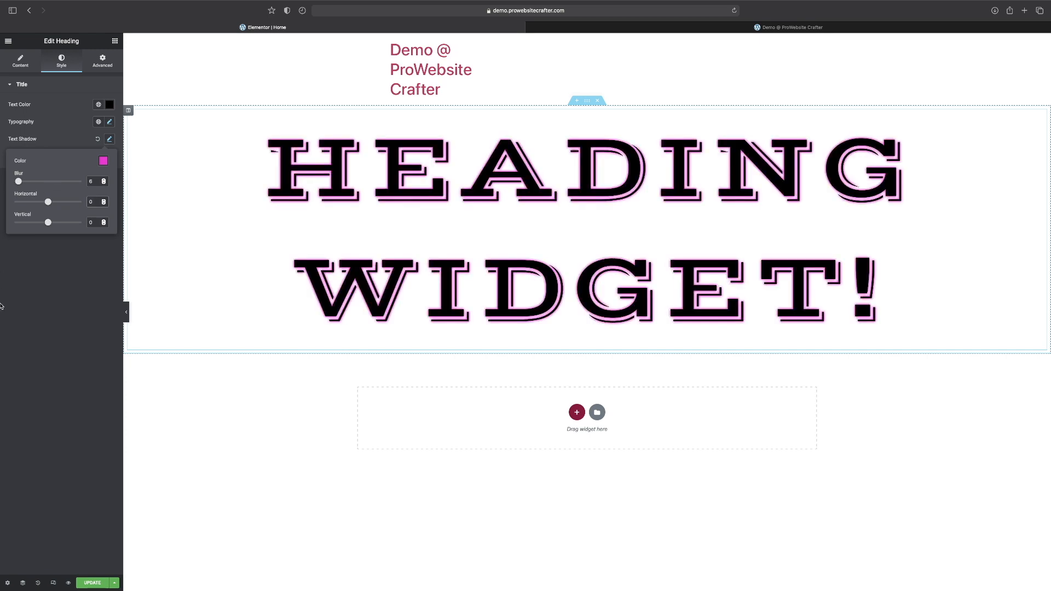
# Try a vertical text shadow offset of 100, and reset it to 0.
pyautogui.moveTo(48, 223); pyautogui.dragTo(88, 222)
pyautogui.click(117, 227)
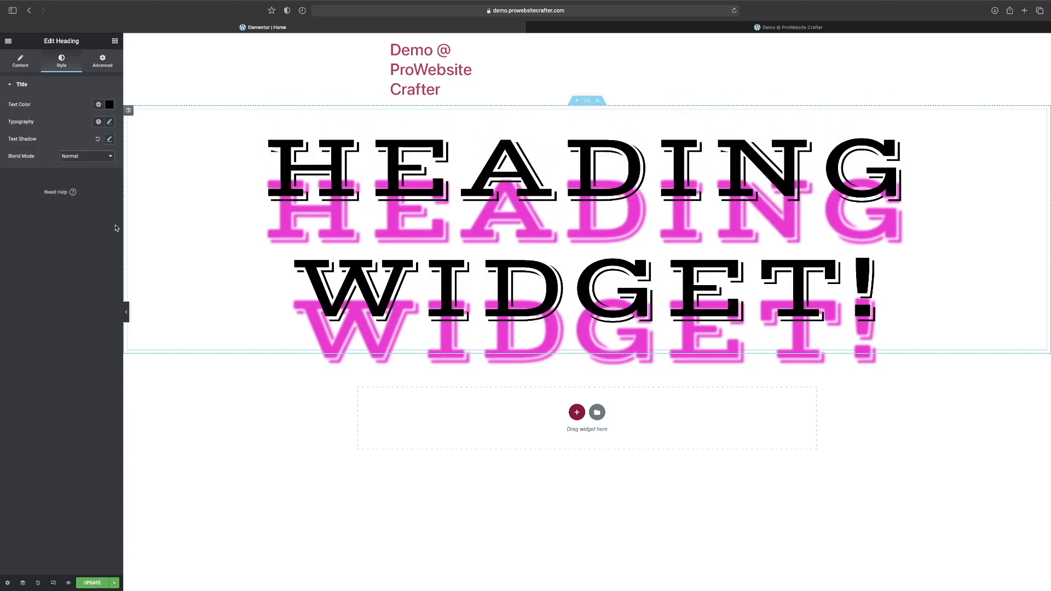
pyautogui.click(110, 139)
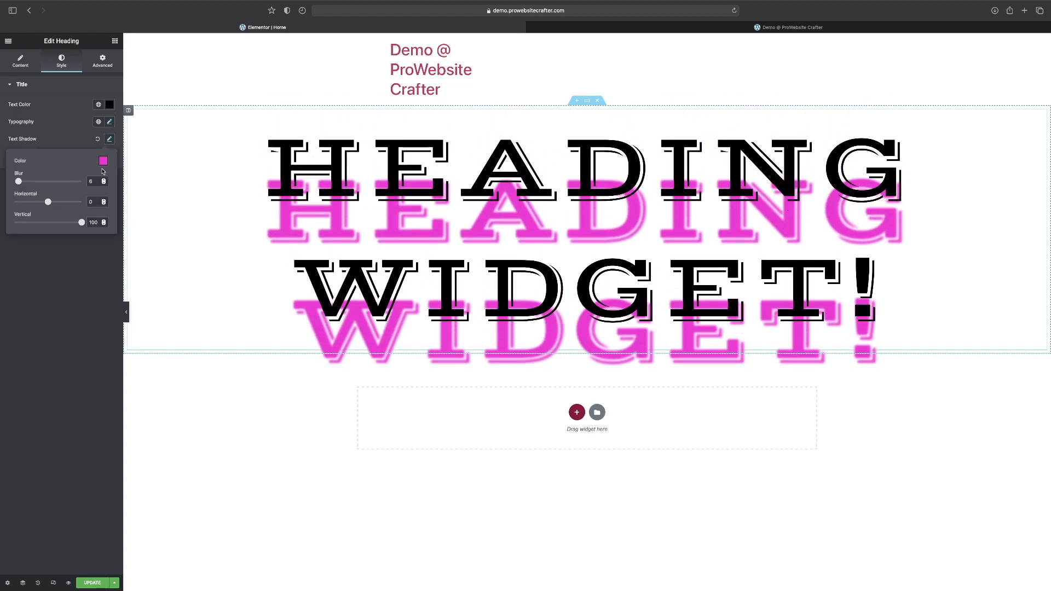
pyautogui.doubleClick(93, 223)
pyautogui.press('BackSpace')
pyautogui.write('0')
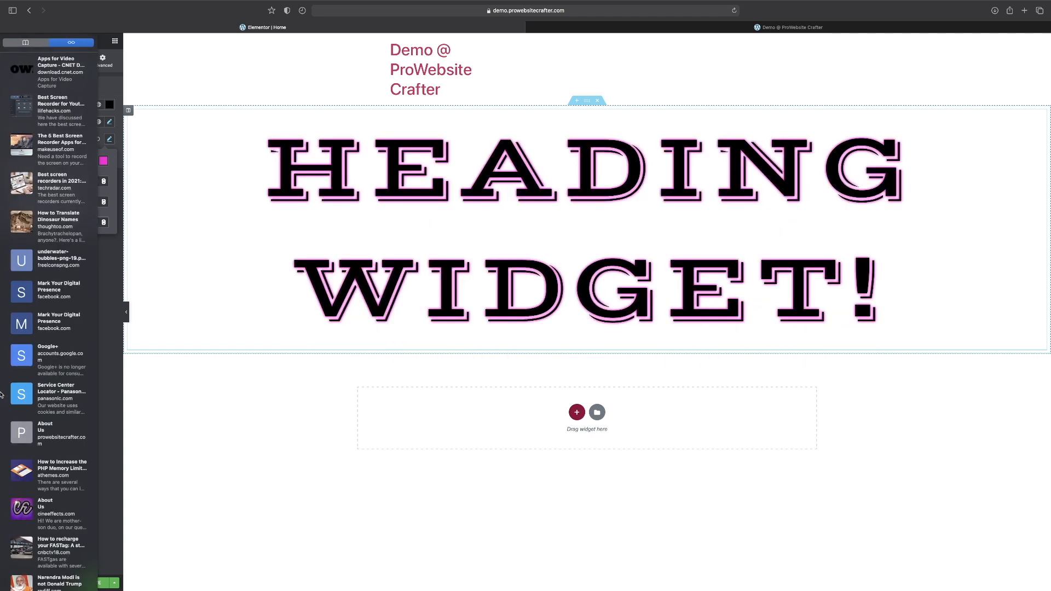
pyautogui.click(8, 344)
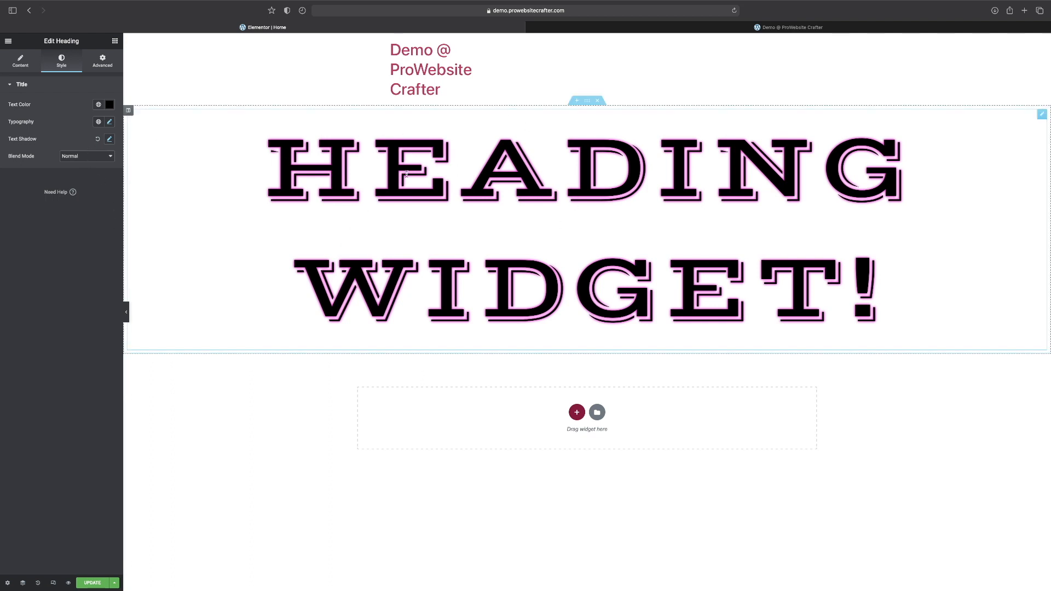
# Review the heading's blend mode options, and open the settings of the section containing the heading.
pyautogui.click(71, 158)
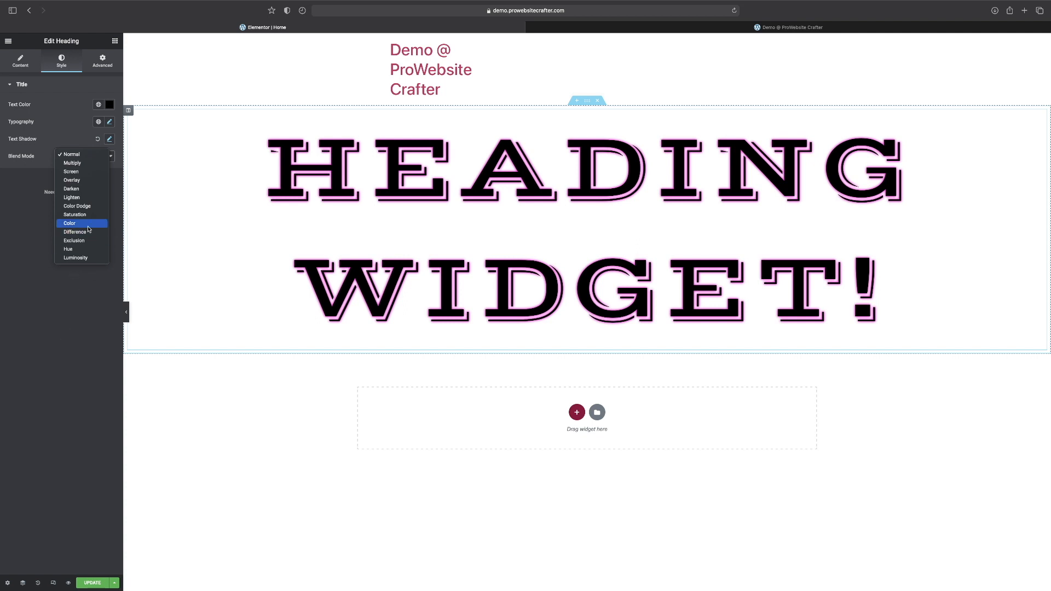
pyautogui.click(587, 104)
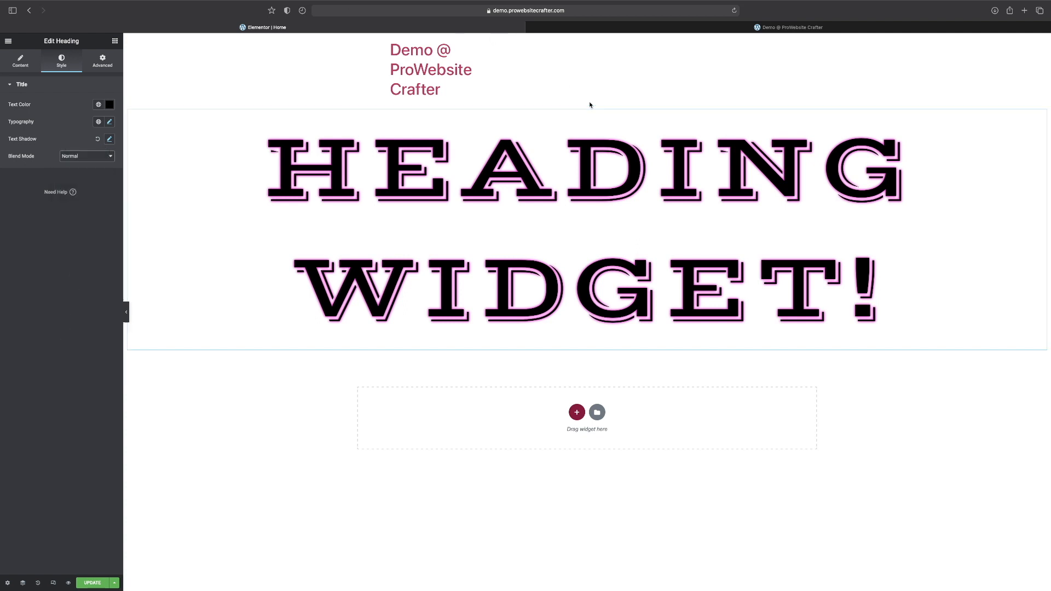
pyautogui.click(587, 101)
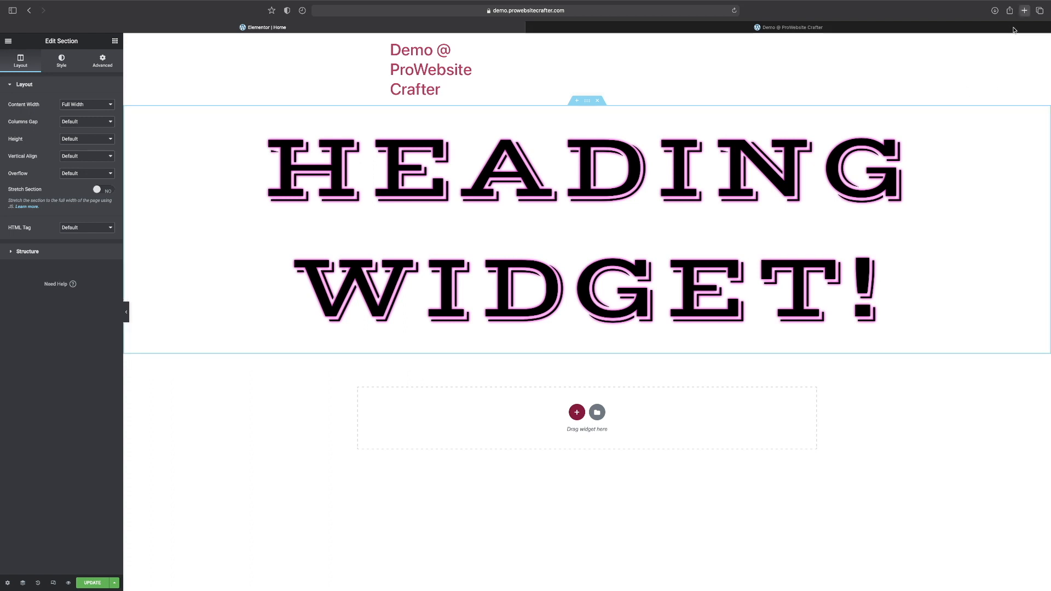
# Search Pixabay for mountains in a new browser tab and open the Mountains Panorama Forest vector graphic.
pyautogui.click(1024, 10)
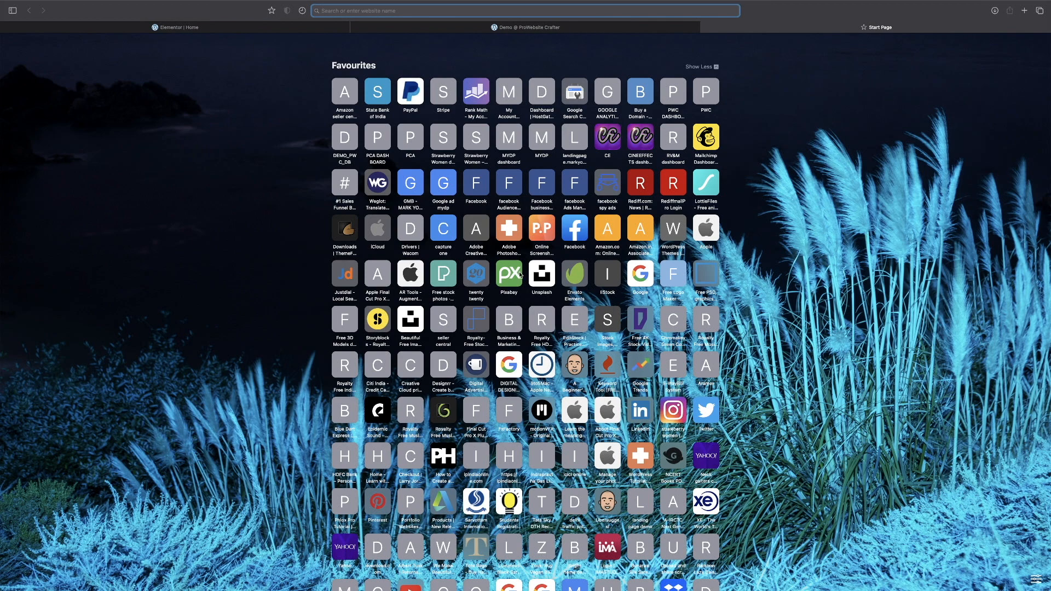
pyautogui.click(518, 272)
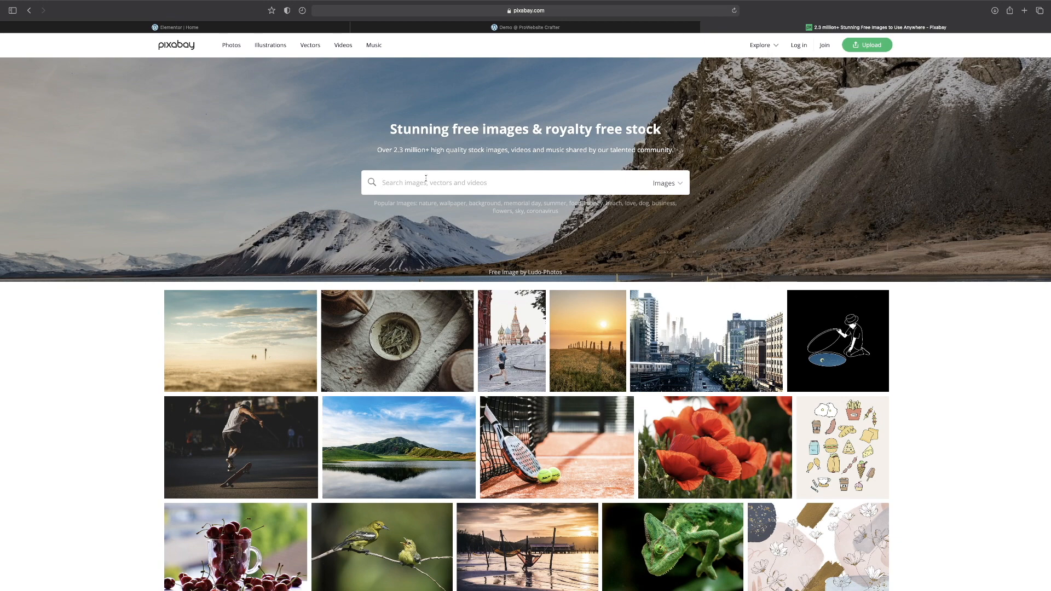
pyautogui.write('mountains')
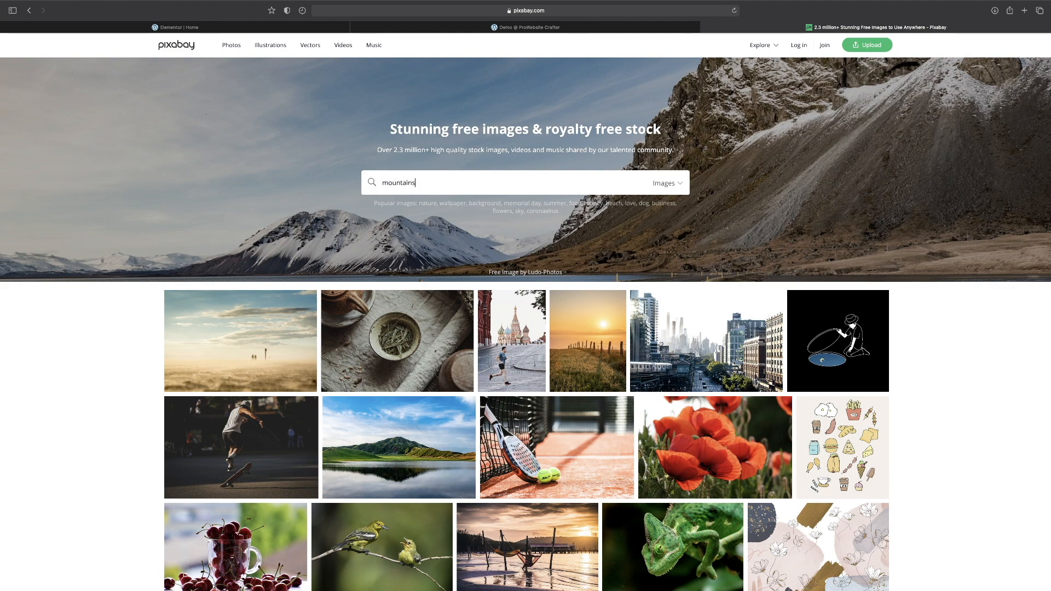
pyautogui.press('Return')
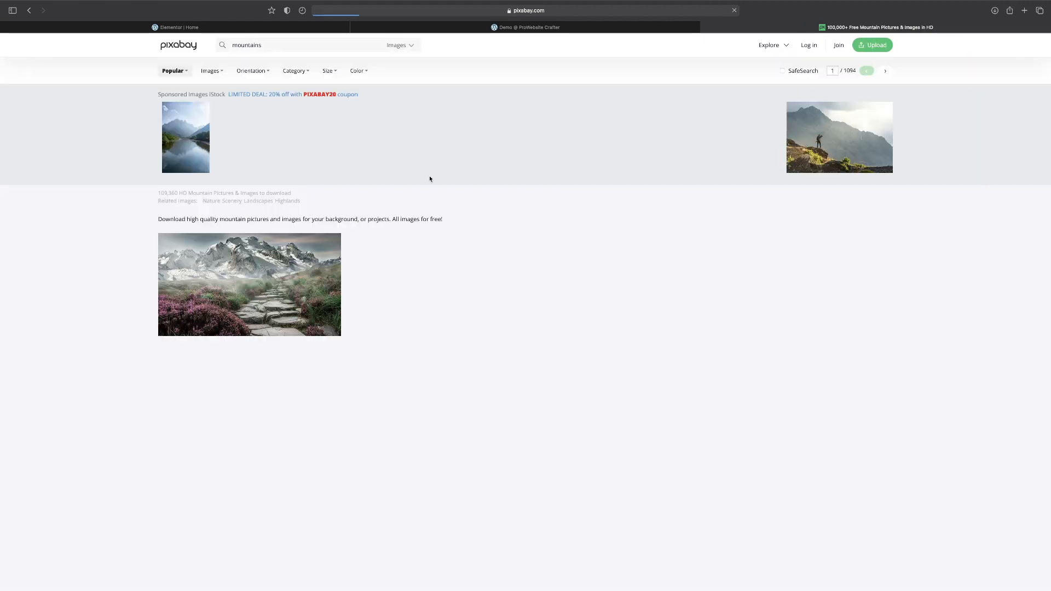
pyautogui.scroll(-2, 320, 375)
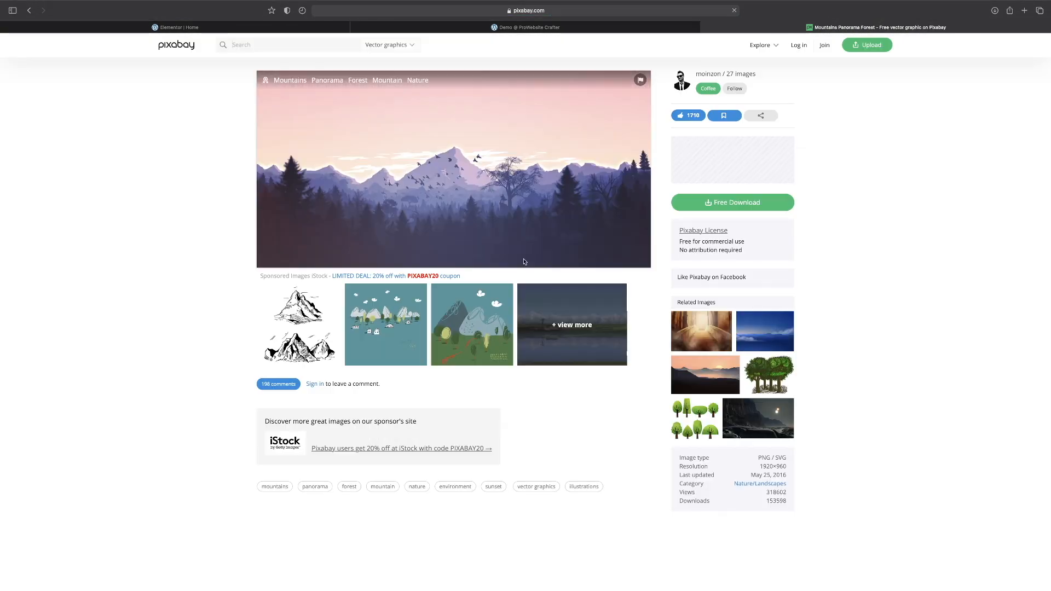
# Download the Mountains Panorama Forest image as a 1280×640 PNG, and return to the Elementor editor.
pyautogui.click(729, 208)
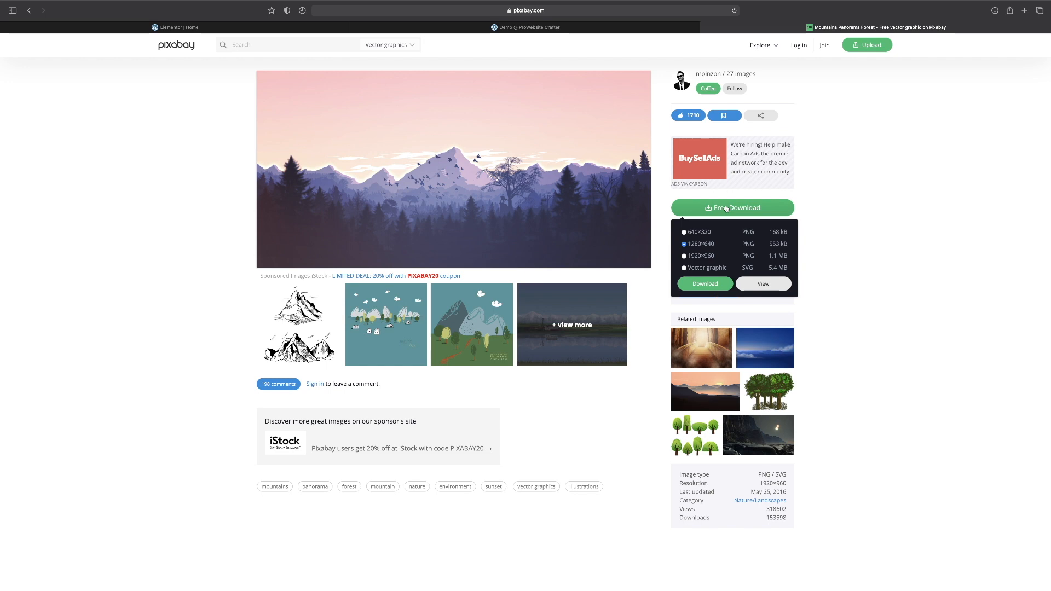
pyautogui.click(699, 284)
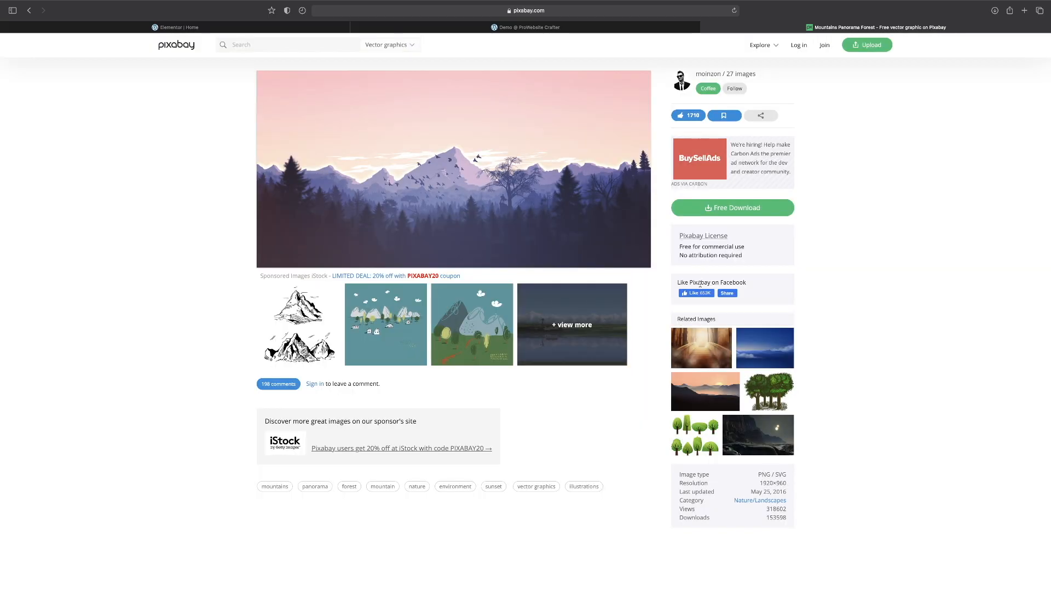
pyautogui.click(717, 208)
pyautogui.click(695, 285)
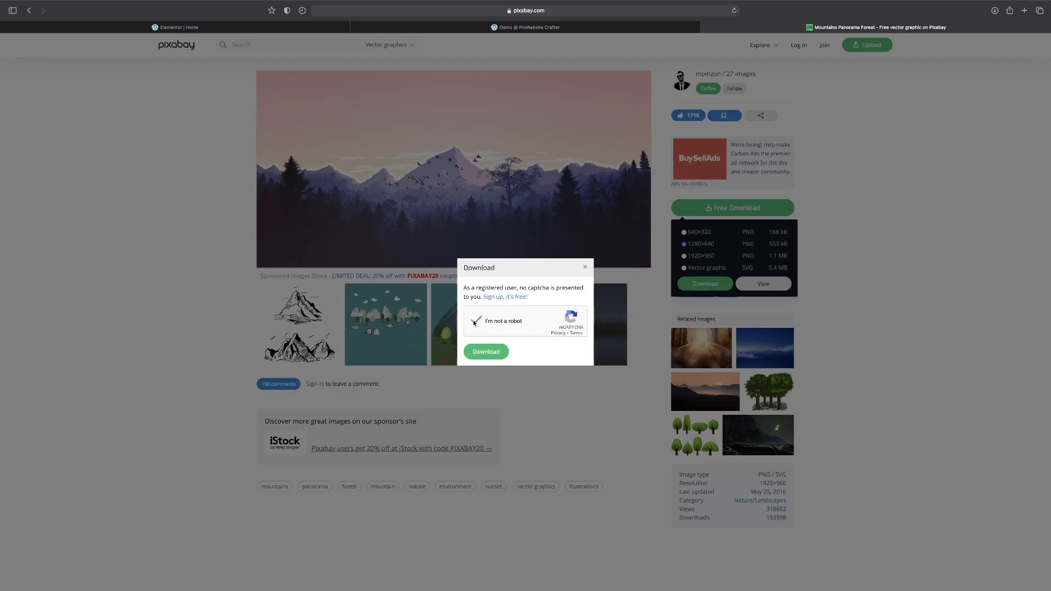
pyautogui.click(486, 354)
pyautogui.press('super+w')
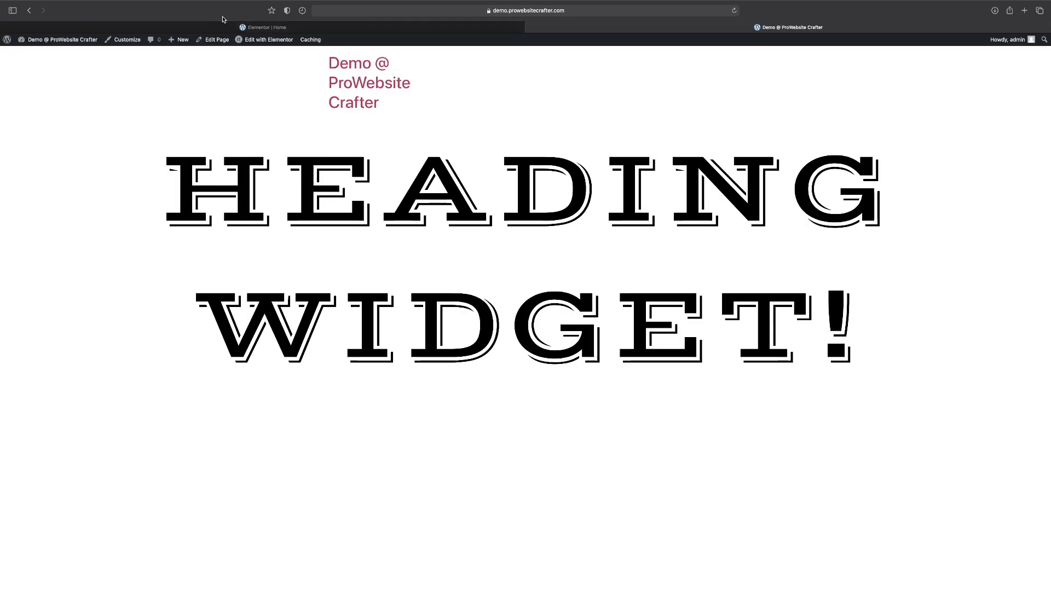
pyautogui.click(246, 27)
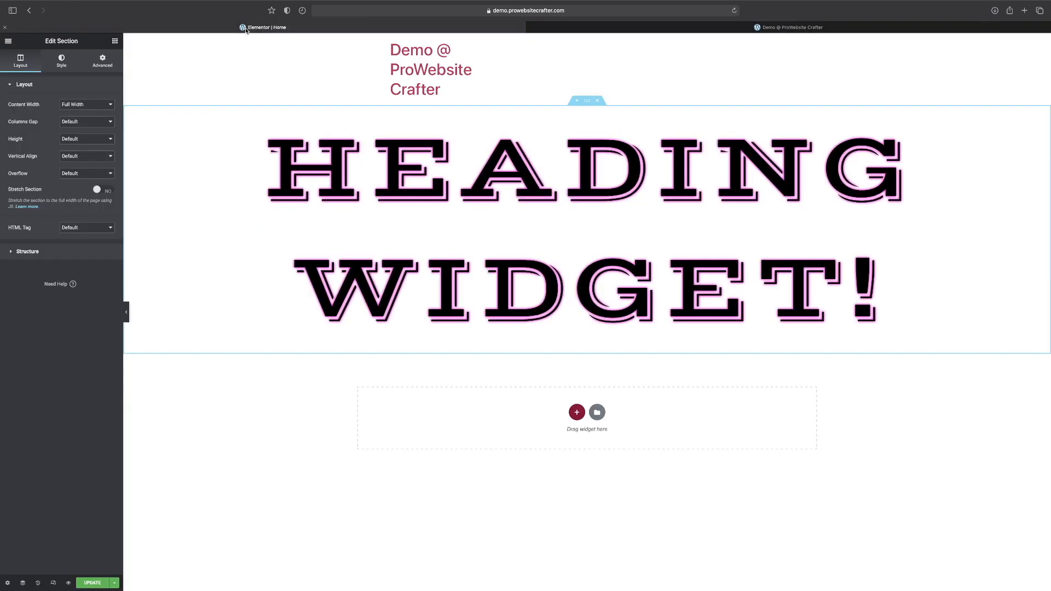
# Set the heading section's background type to Classic and open its background image chooser.
pyautogui.click(61, 62)
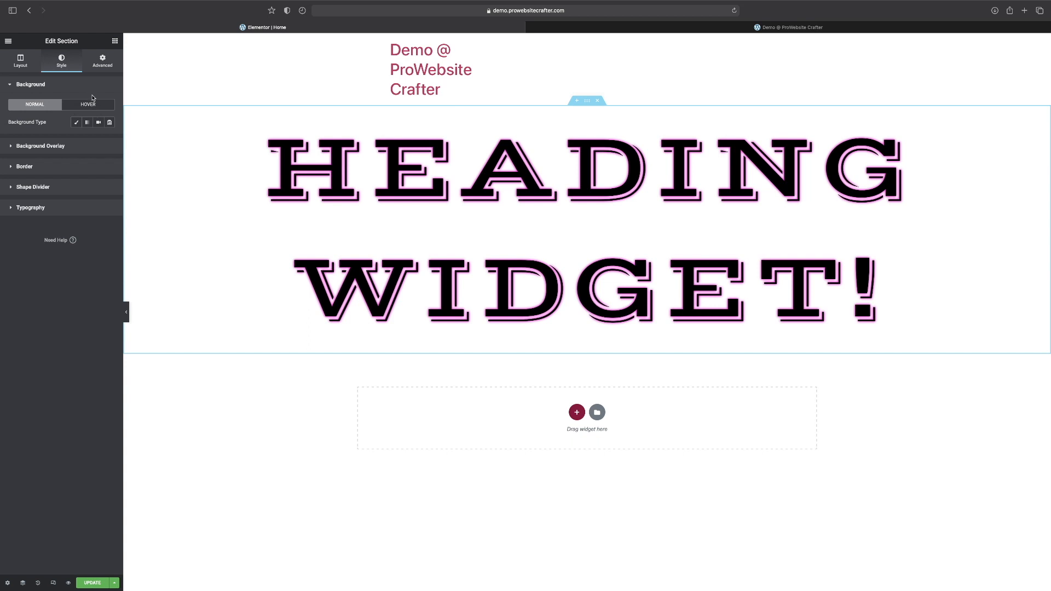
pyautogui.click(76, 122)
pyautogui.click(110, 140)
pyautogui.click(63, 140)
pyautogui.click(57, 180)
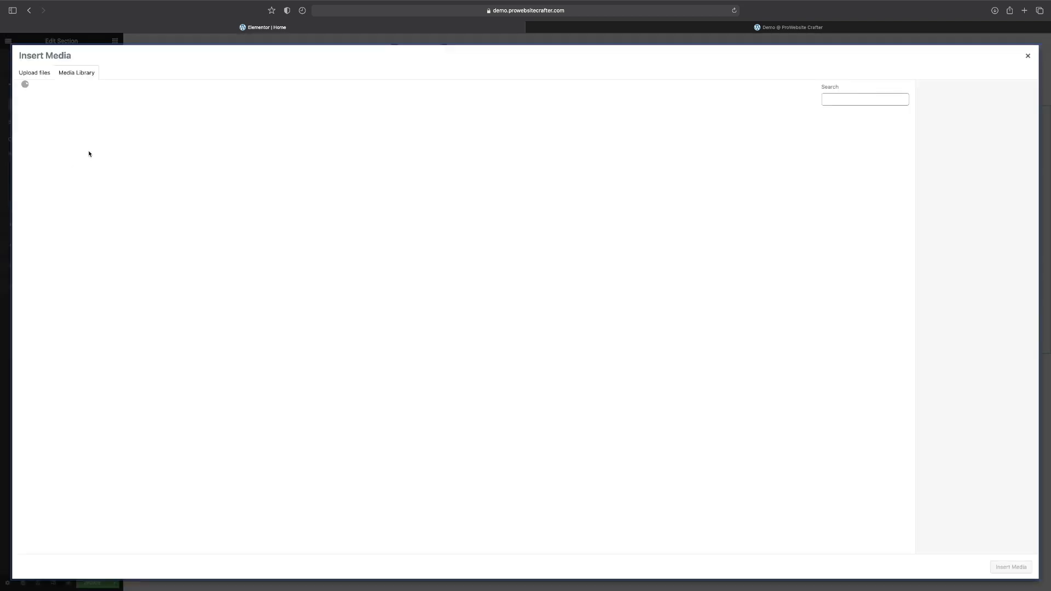
# Upload mountains-1412683_1280.png from the Downloads folder and insert it as the section's background image.
pyautogui.click(33, 76)
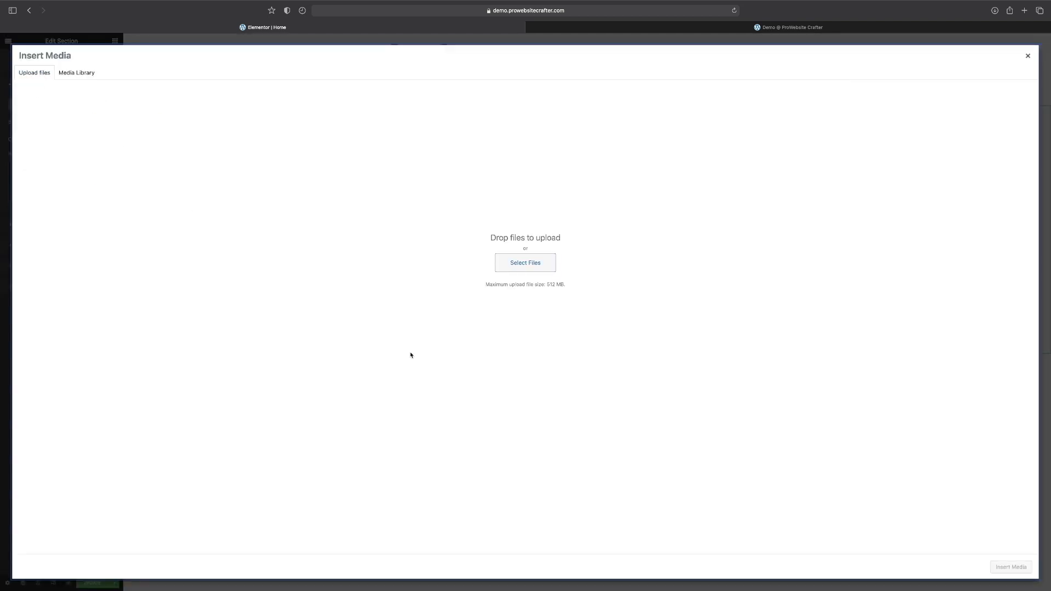
pyautogui.click(527, 261)
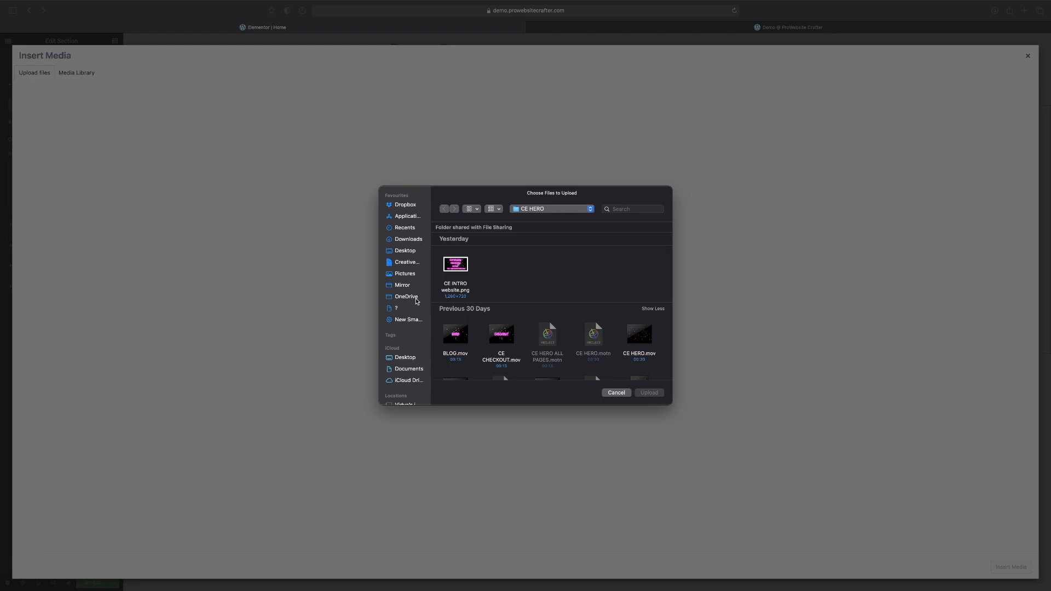
pyautogui.scroll(-2, 398, 301)
pyautogui.scroll(3, 397, 301)
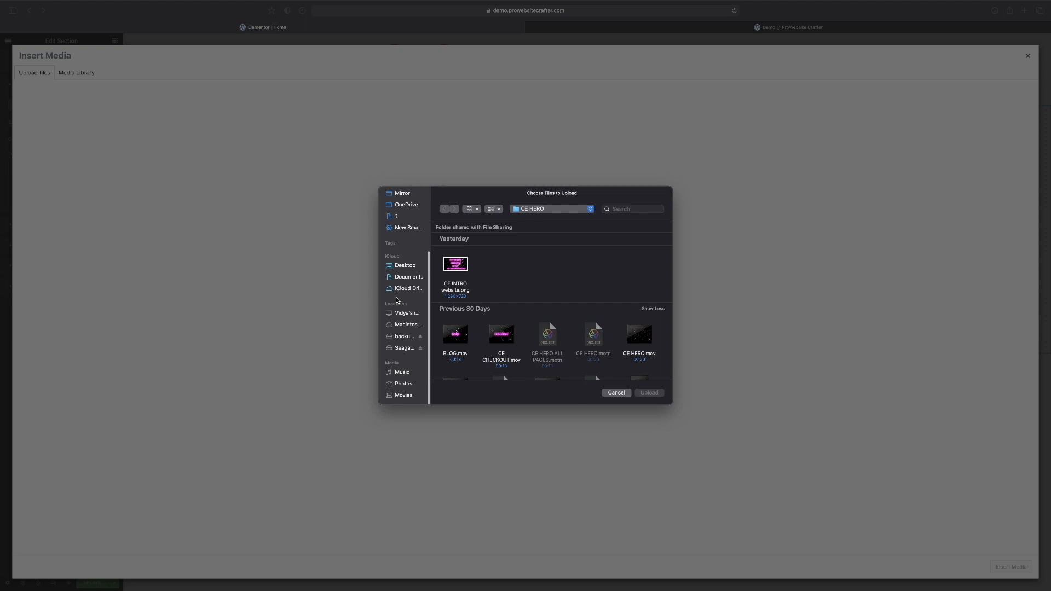
pyautogui.click(404, 239)
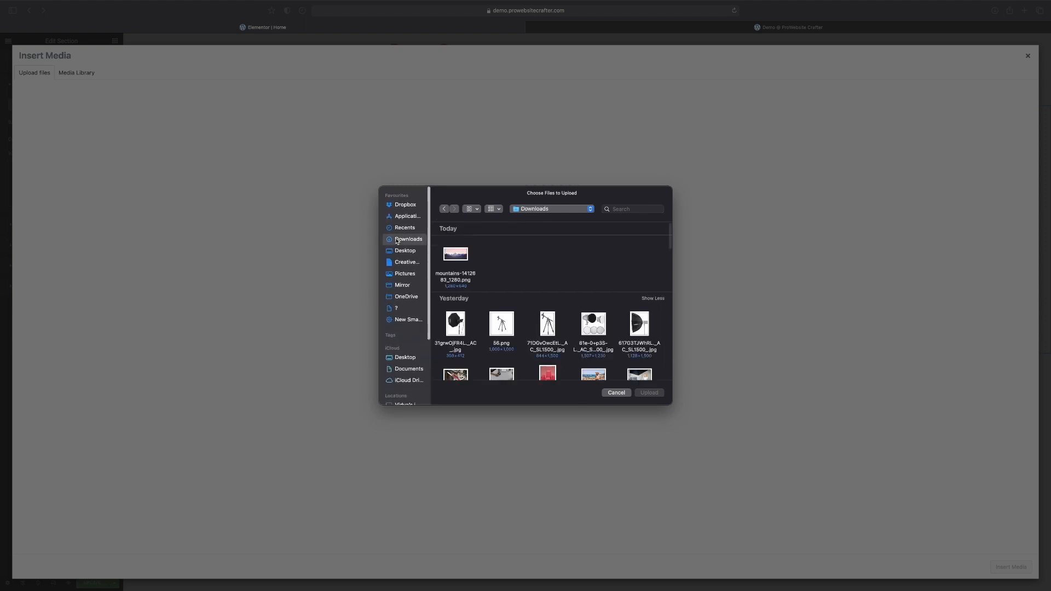
pyautogui.click(453, 242)
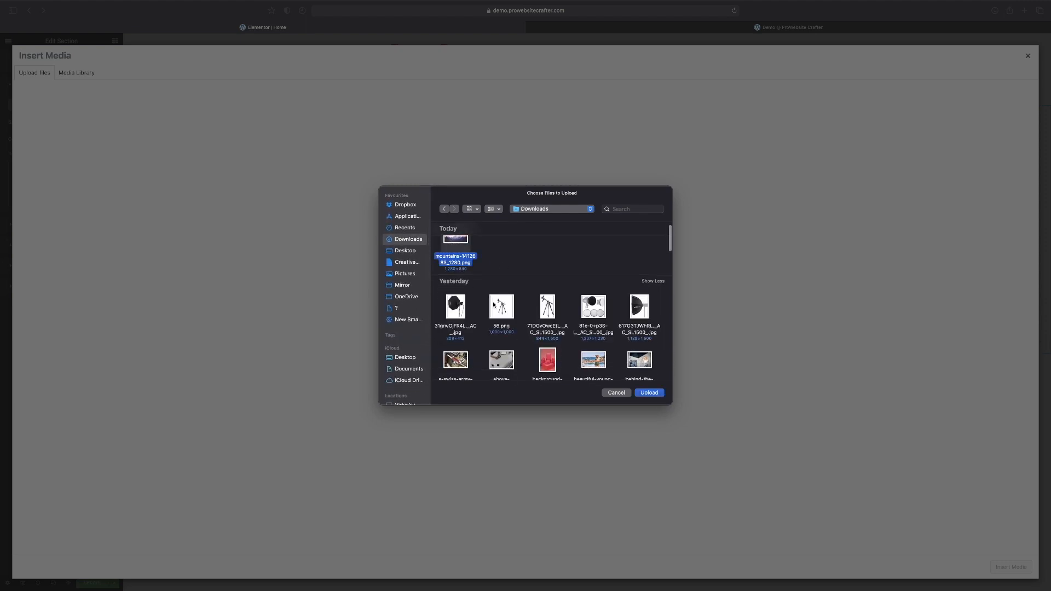
pyautogui.click(646, 393)
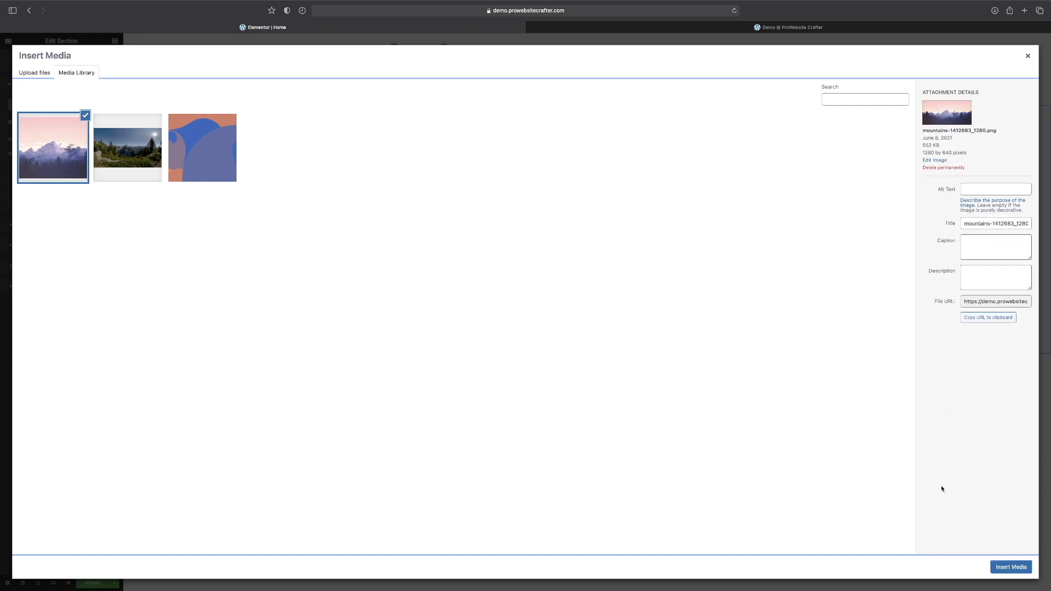
pyautogui.click(1020, 566)
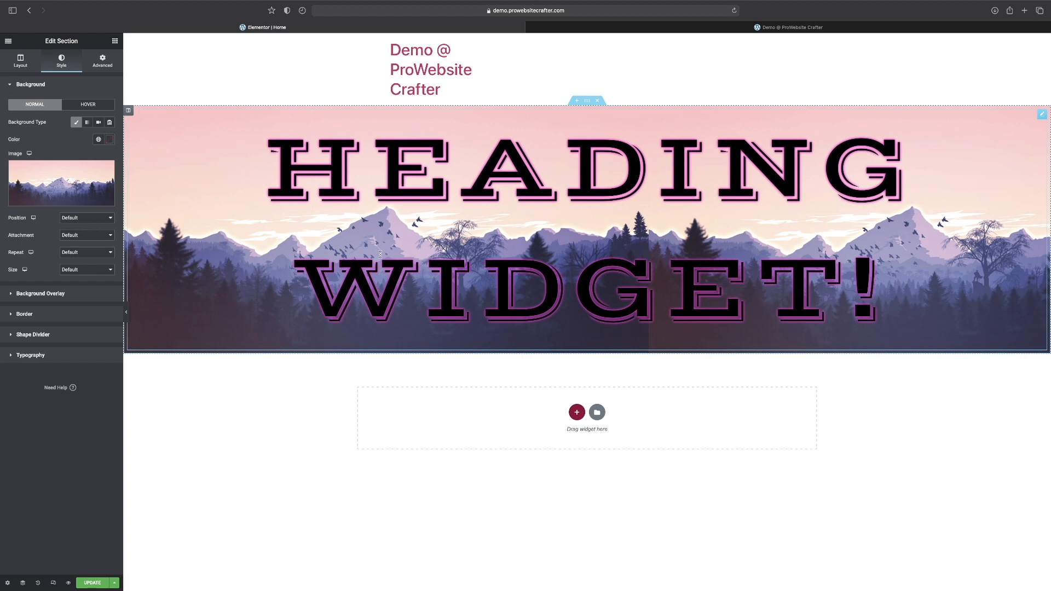
# Set the background image's position to Center Center, attachment to Default, repeat to No-repeat and size to Cover.
pyautogui.click(83, 219)
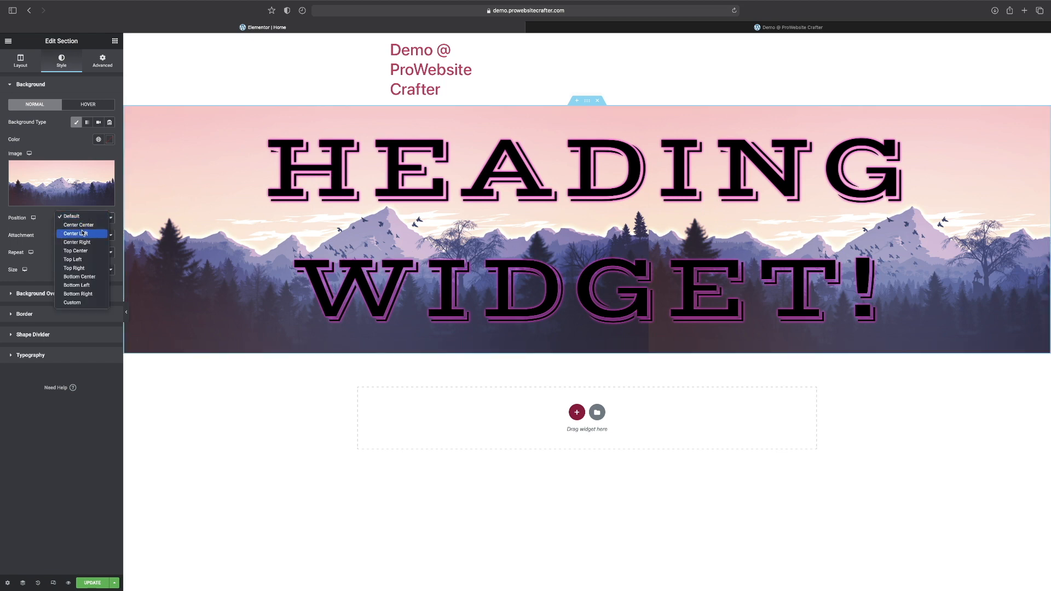
pyautogui.click(83, 224)
pyautogui.click(85, 236)
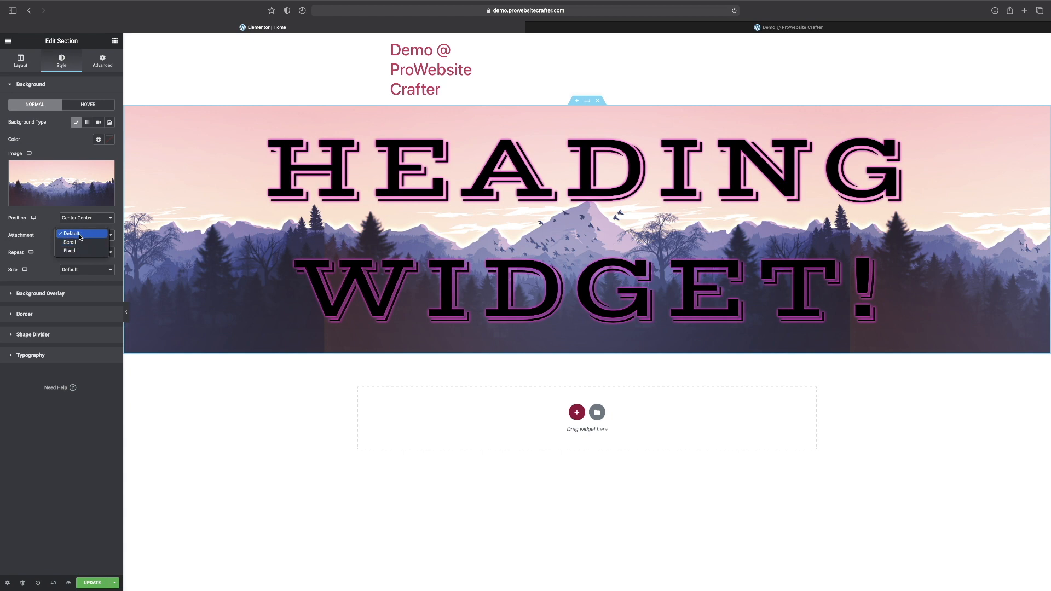
pyautogui.click(79, 236)
pyautogui.click(71, 252)
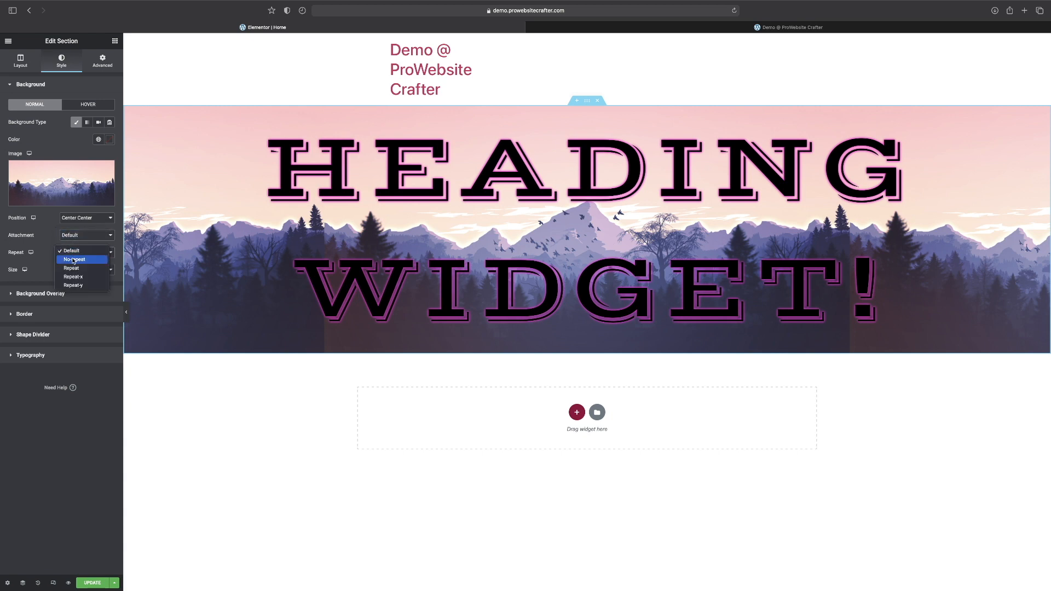
pyautogui.click(71, 261)
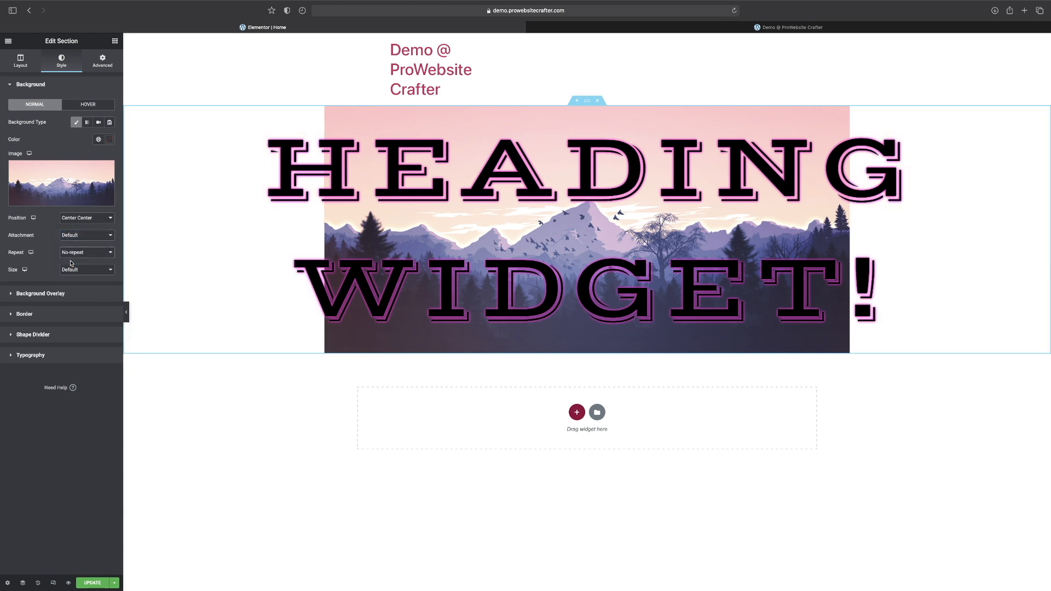
pyautogui.click(69, 269)
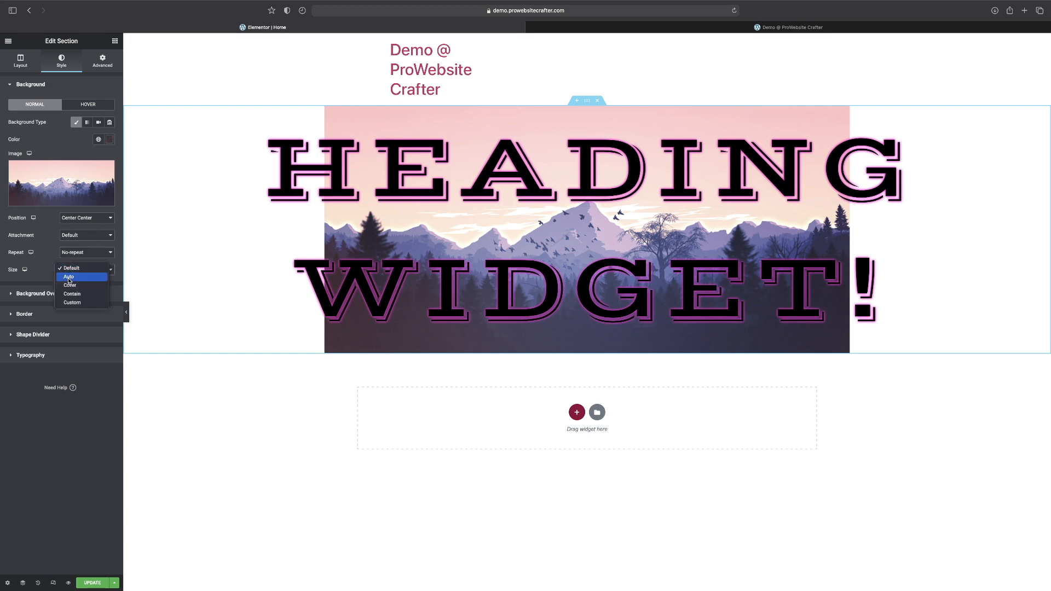
pyautogui.click(66, 286)
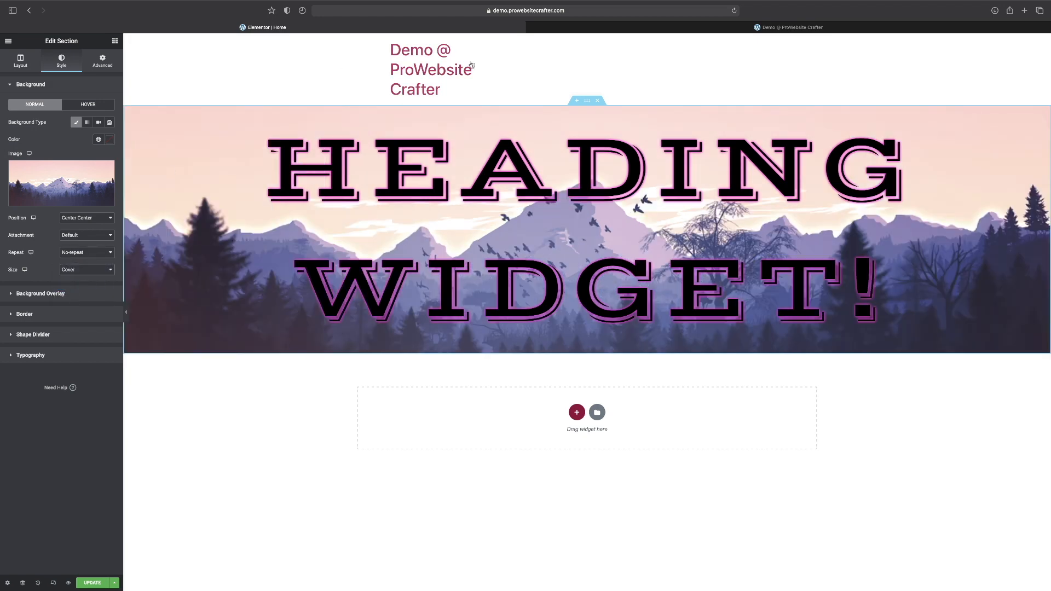
# Select the heading widget and try the Multiply, Screen and Overlay blend modes against the mountain background.
pyautogui.click(445, 207)
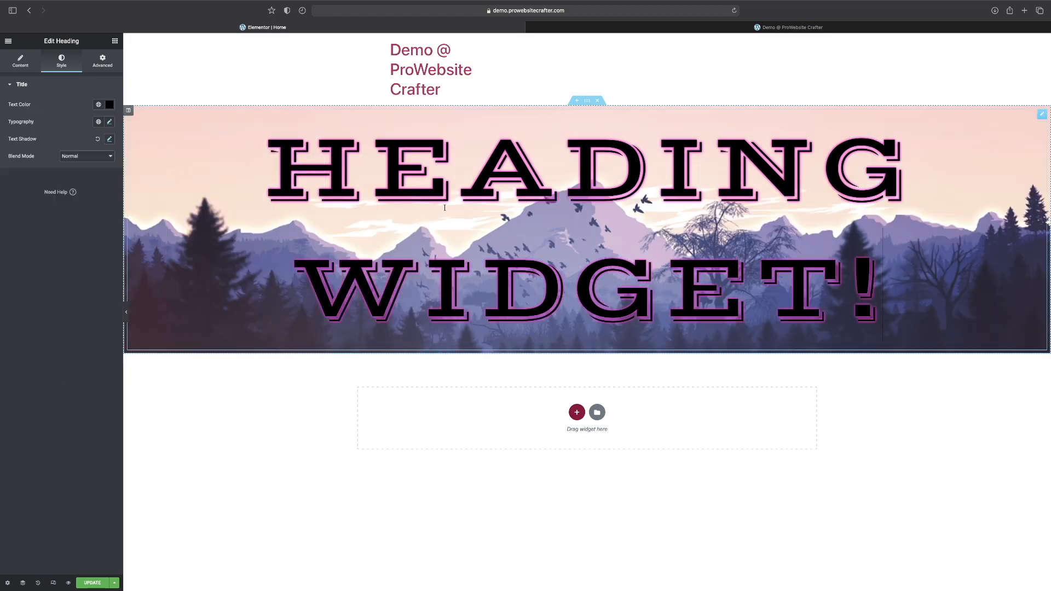
pyautogui.click(88, 157)
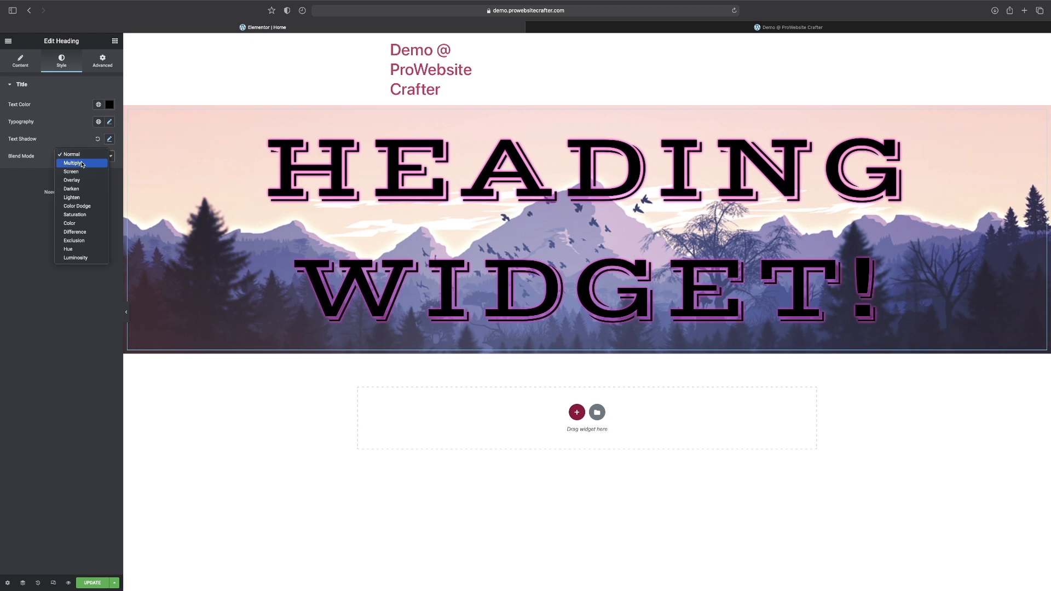
pyautogui.click(81, 163)
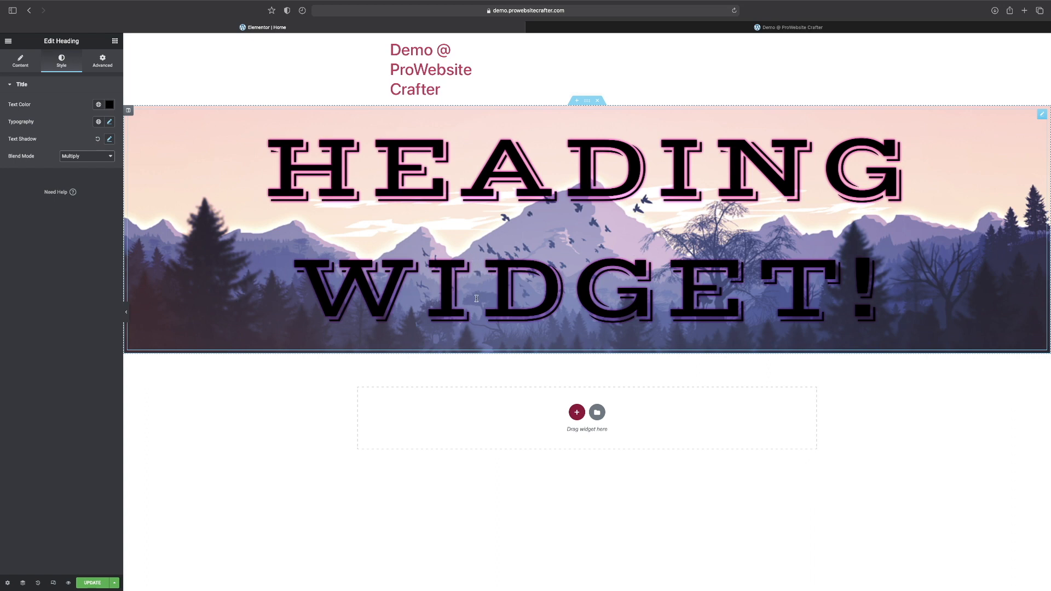
pyautogui.click(93, 161)
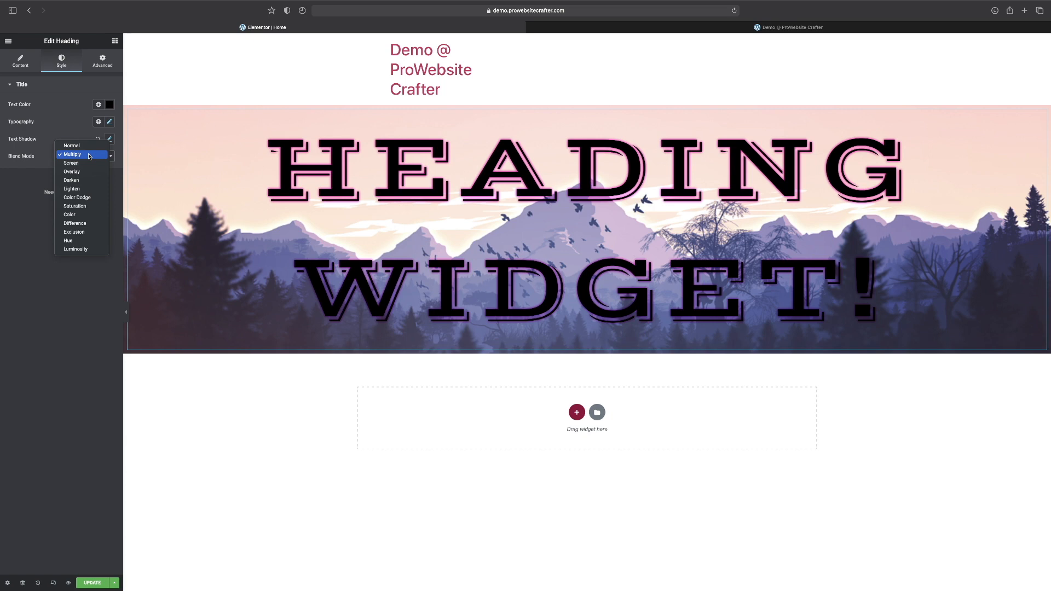
pyautogui.click(85, 163)
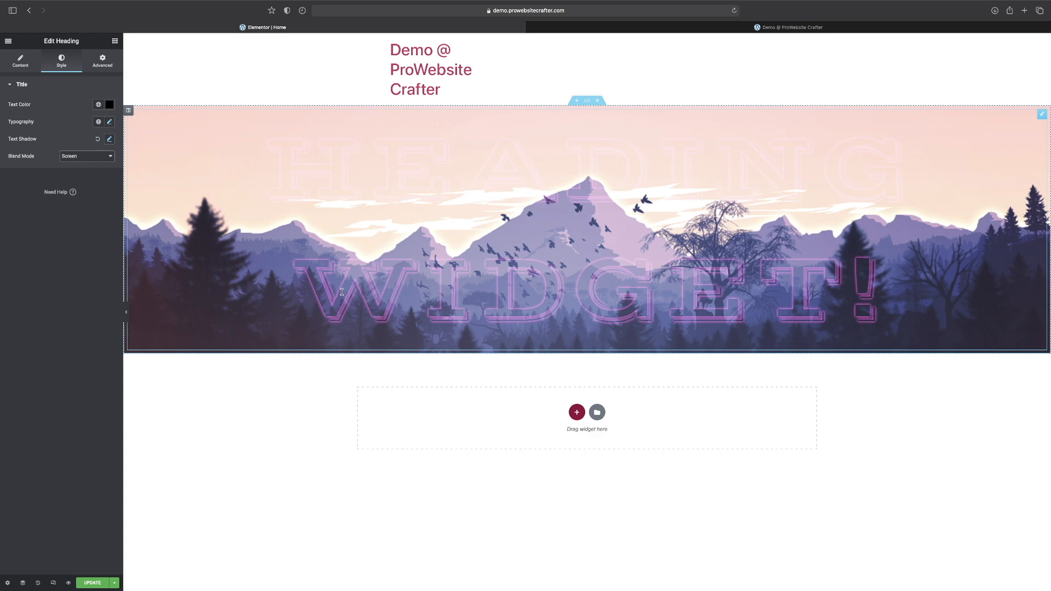
pyautogui.click(94, 158)
pyautogui.click(79, 164)
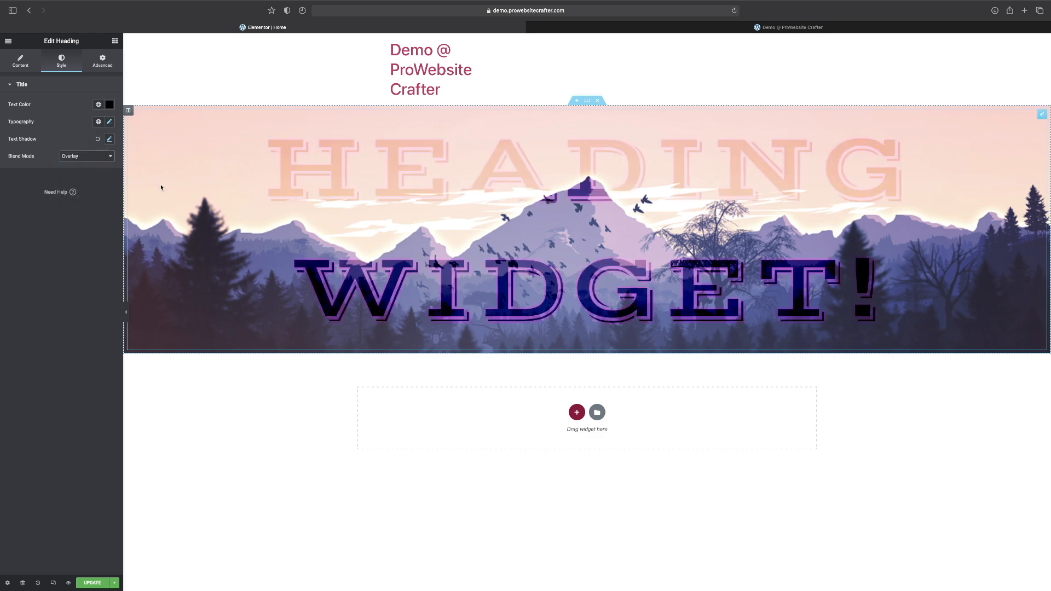
# Try the Darken, Lighten and Color Dodge blend modes on the heading.
pyautogui.click(83, 156)
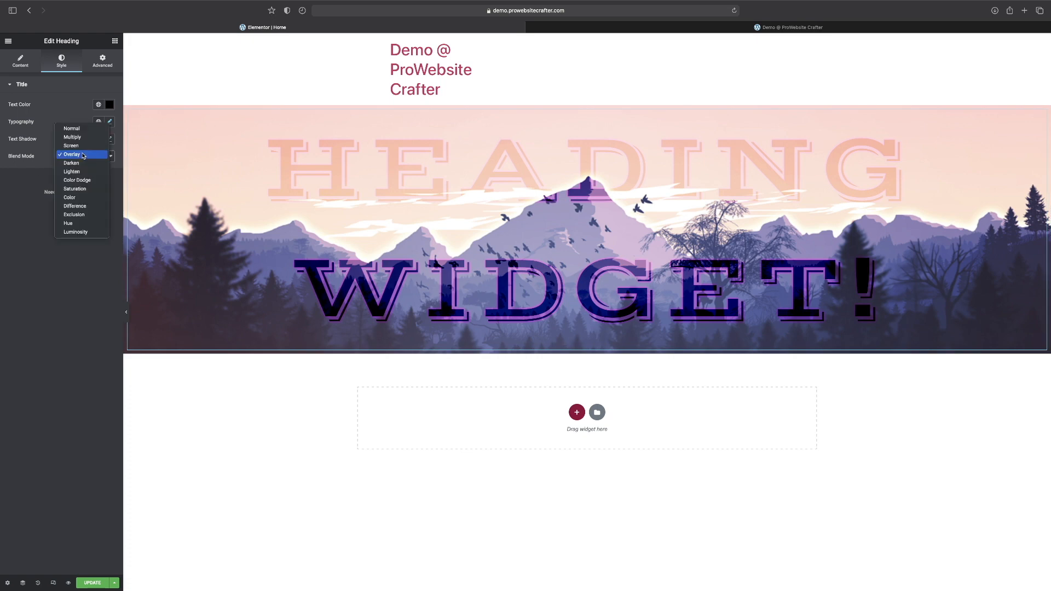
pyautogui.click(78, 164)
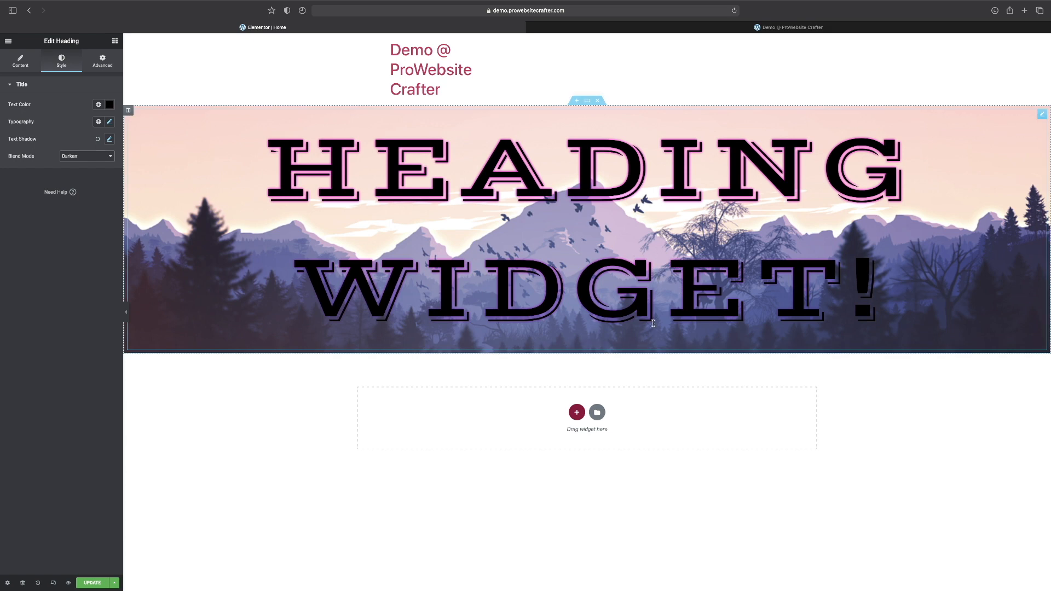
pyautogui.click(81, 156)
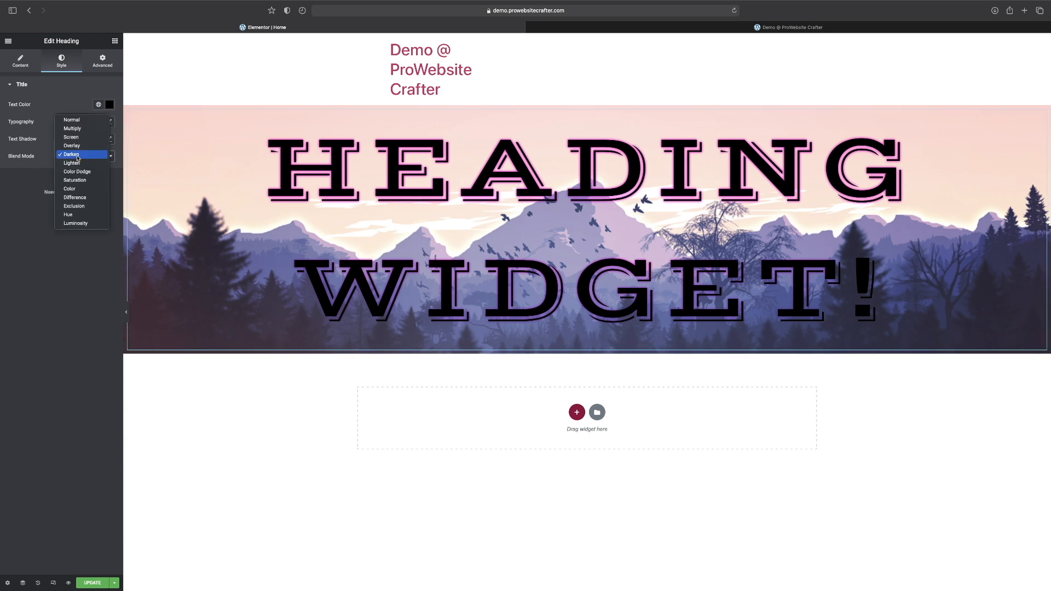
pyautogui.click(74, 164)
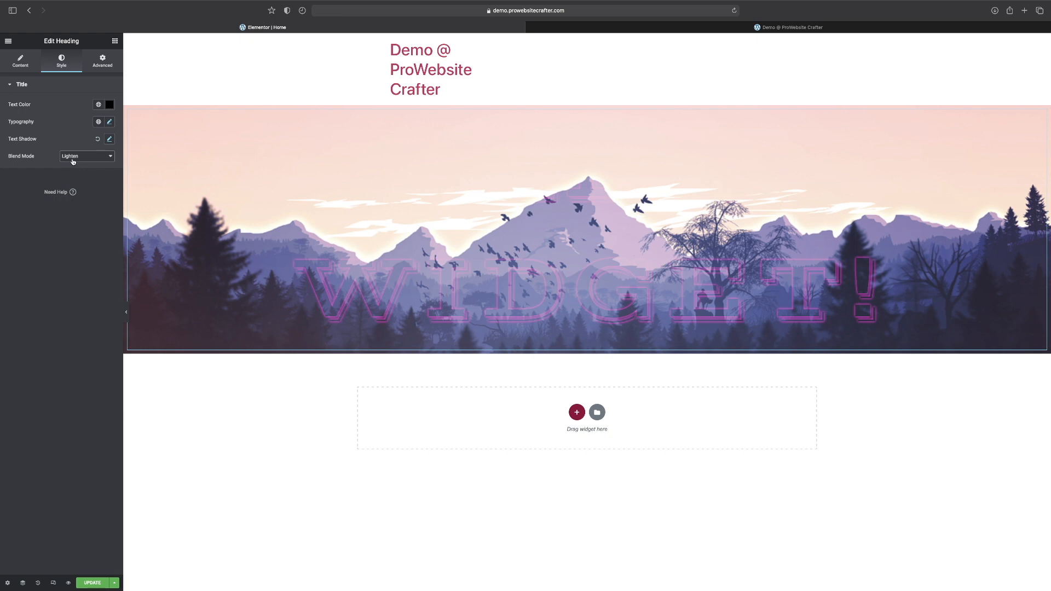
pyautogui.click(72, 158)
pyautogui.click(73, 162)
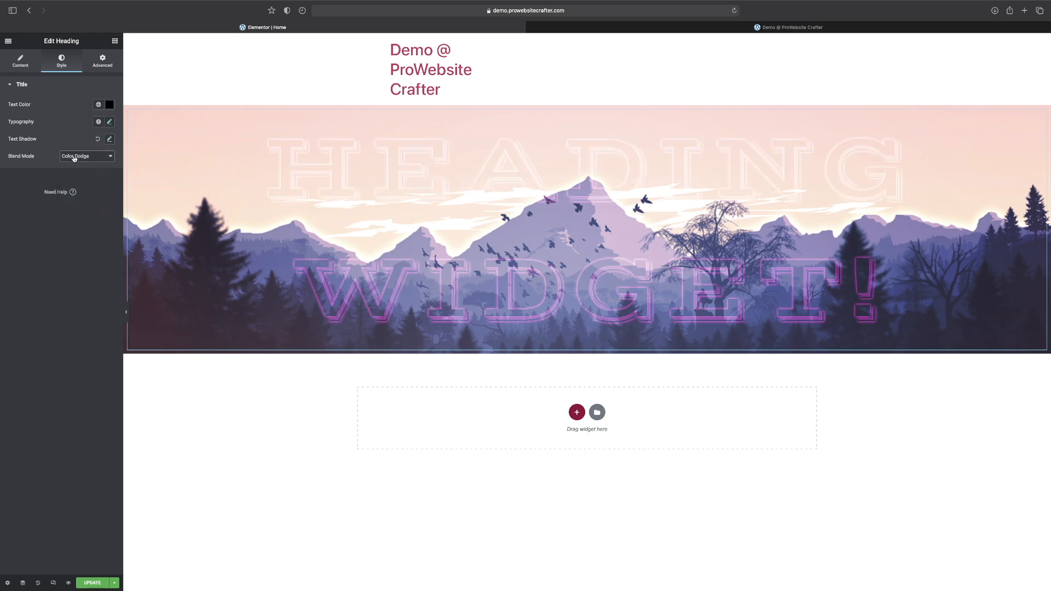
# Try the Saturation, Color and Difference blend modes on the heading.
pyautogui.click(74, 158)
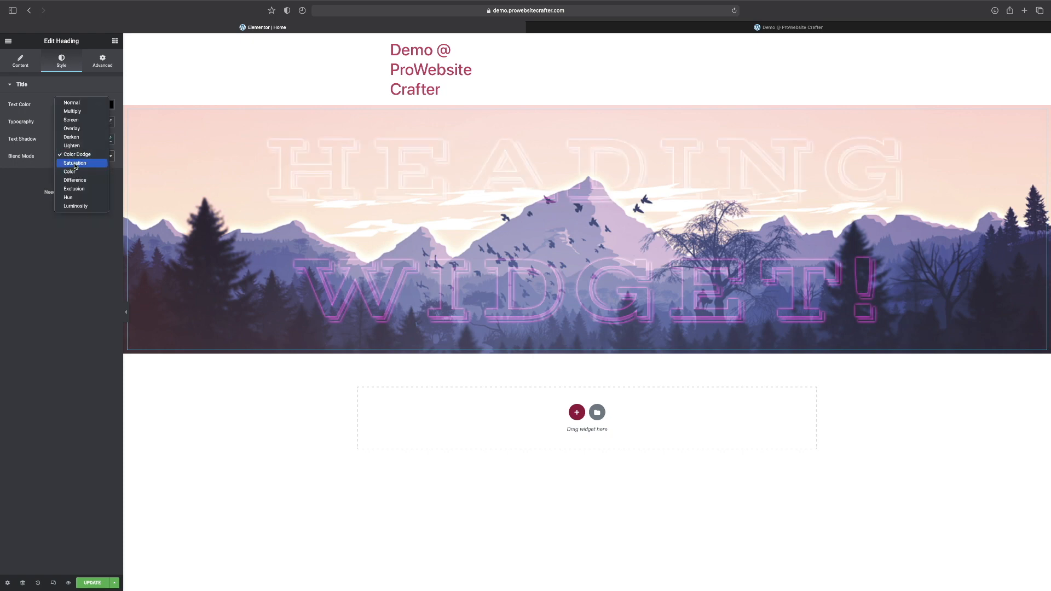
pyautogui.click(75, 164)
pyautogui.click(75, 160)
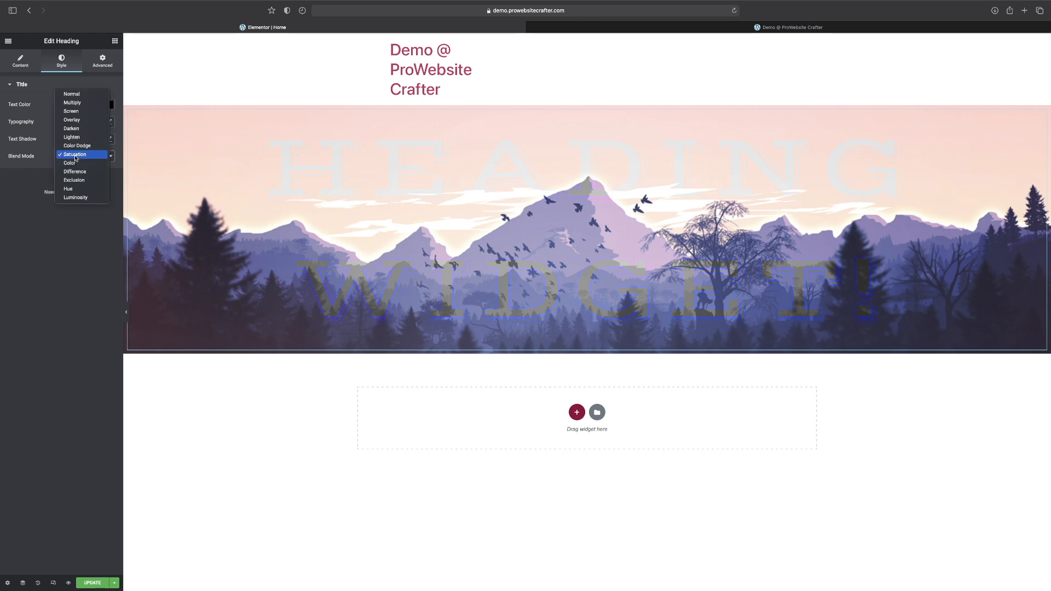
pyautogui.click(75, 162)
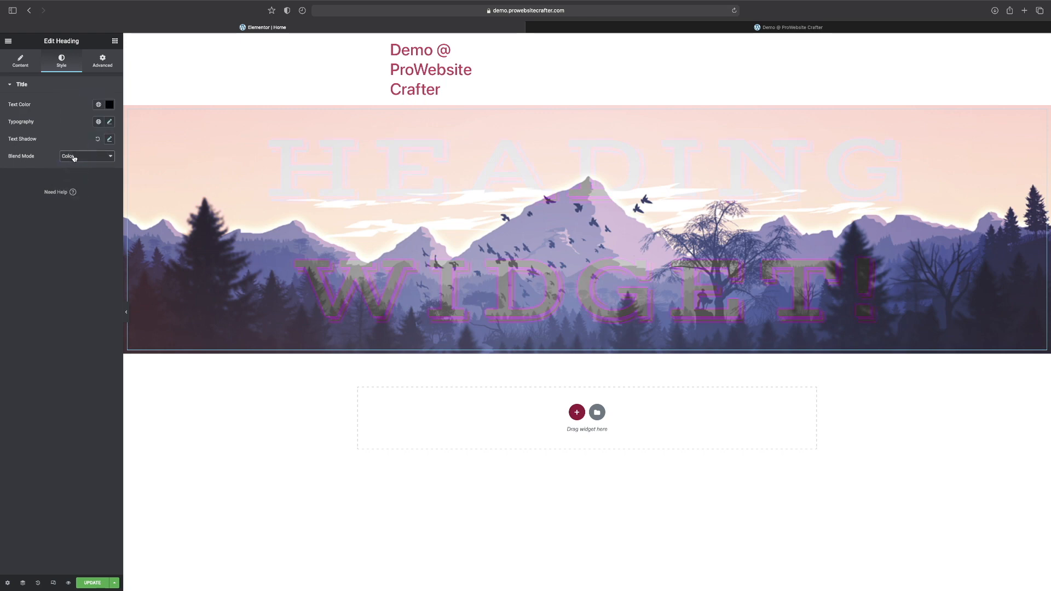
pyautogui.click(74, 158)
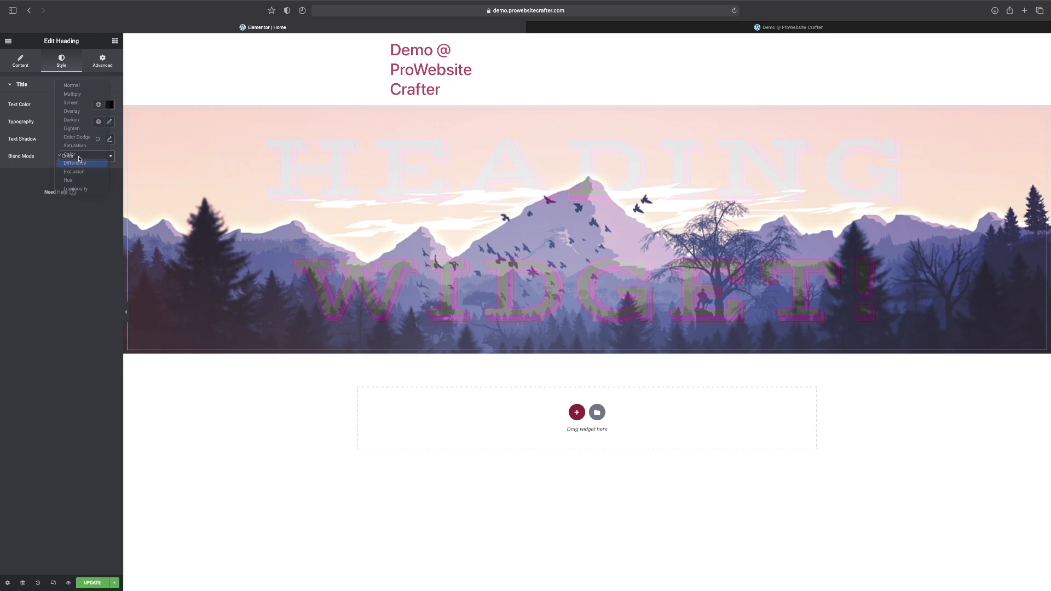
pyautogui.click(79, 159)
# Try the Exclusion, Hue and Luminosity blend modes on the heading.
pyautogui.click(77, 157)
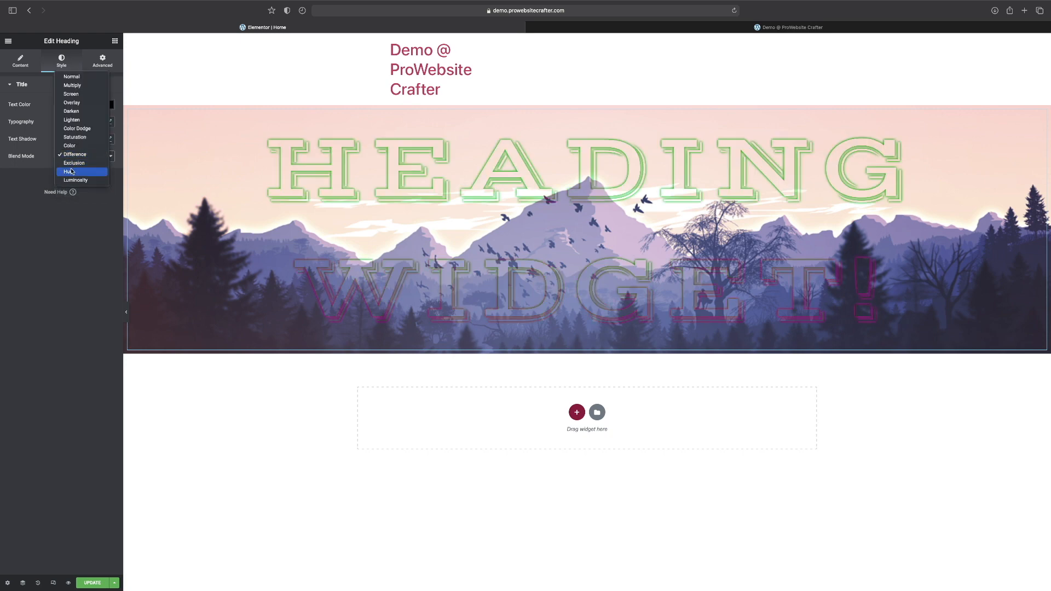
pyautogui.click(68, 156)
pyautogui.click(65, 159)
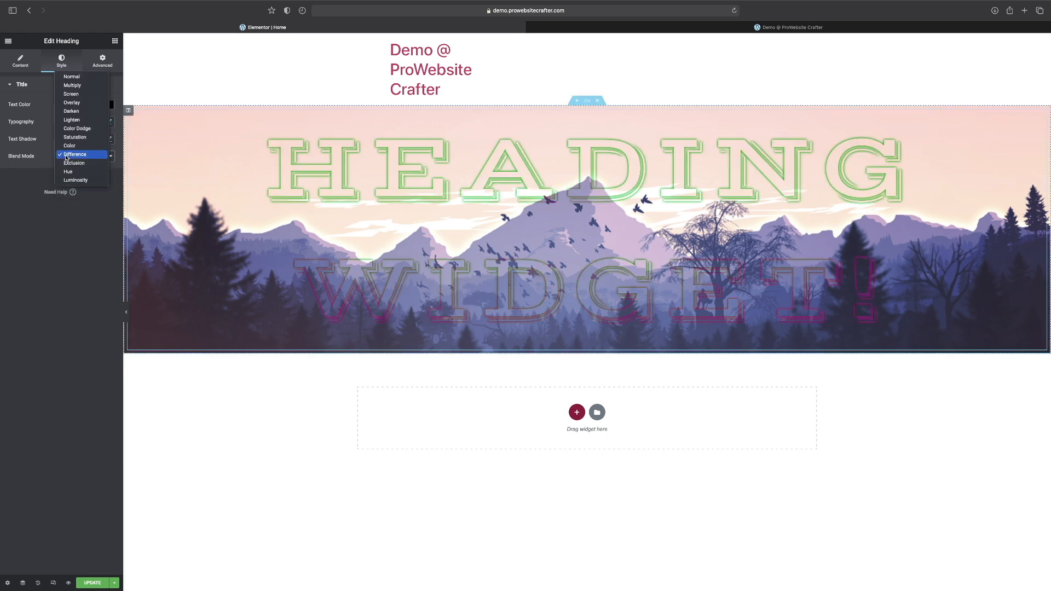
pyautogui.click(64, 164)
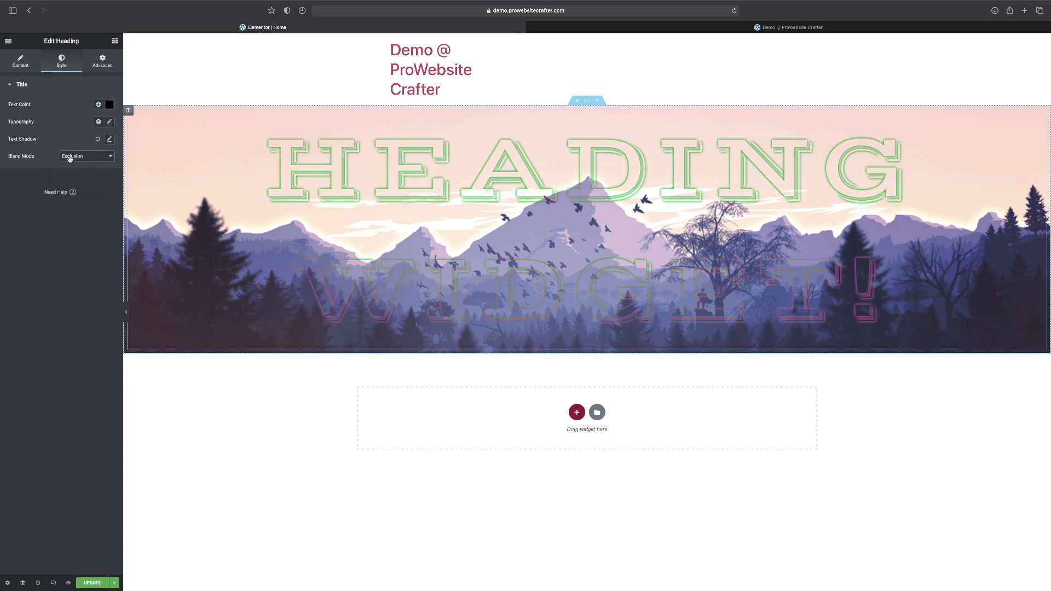
pyautogui.click(70, 158)
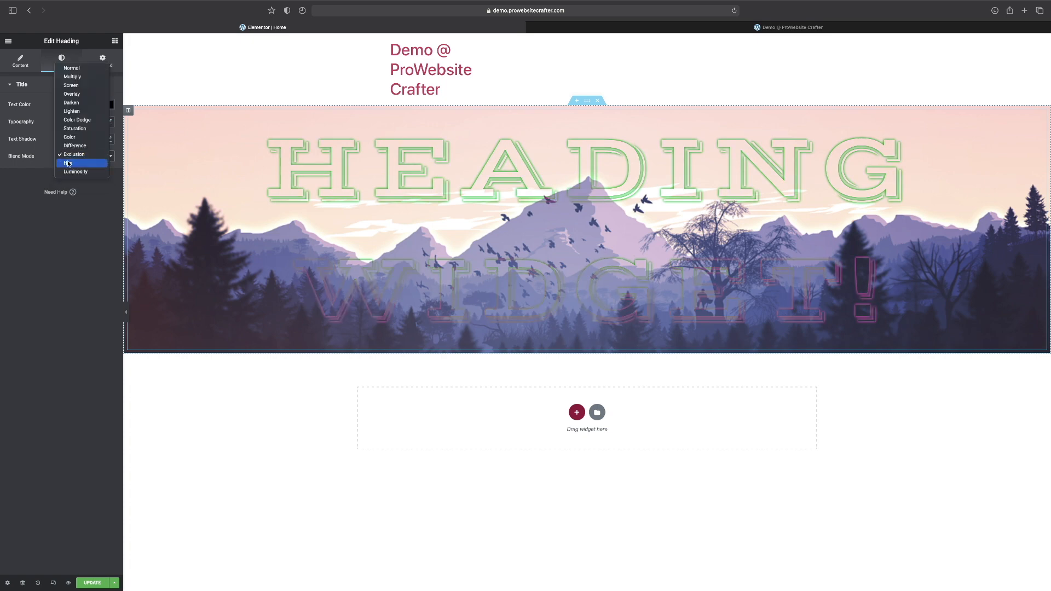
pyautogui.click(69, 163)
pyautogui.click(70, 156)
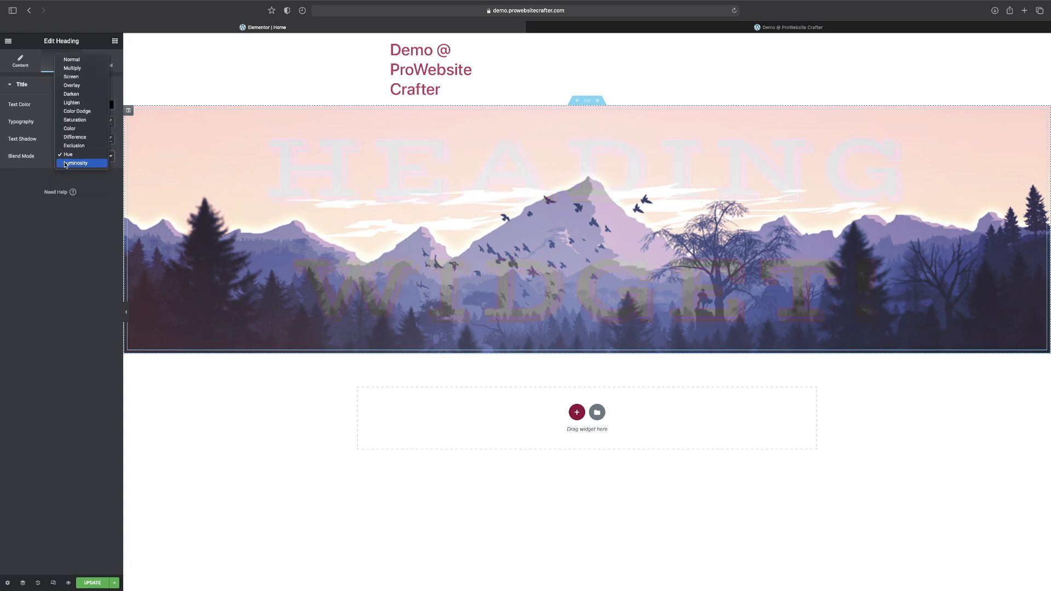
pyautogui.click(65, 163)
pyautogui.press('Down')
# Set the heading's blend mode to Overlay and update the page.
pyautogui.click(67, 161)
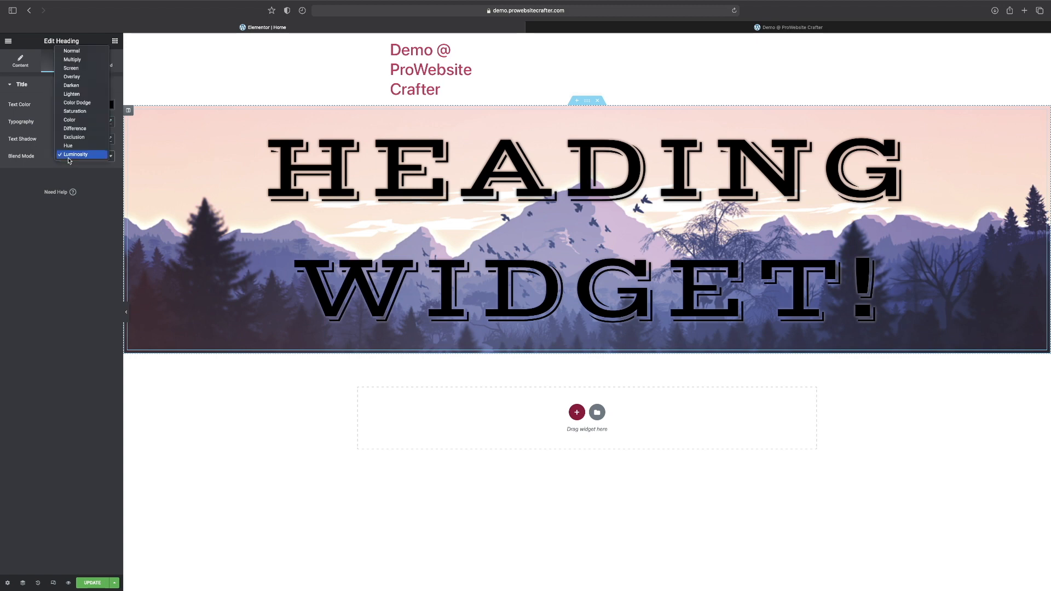
pyautogui.click(84, 79)
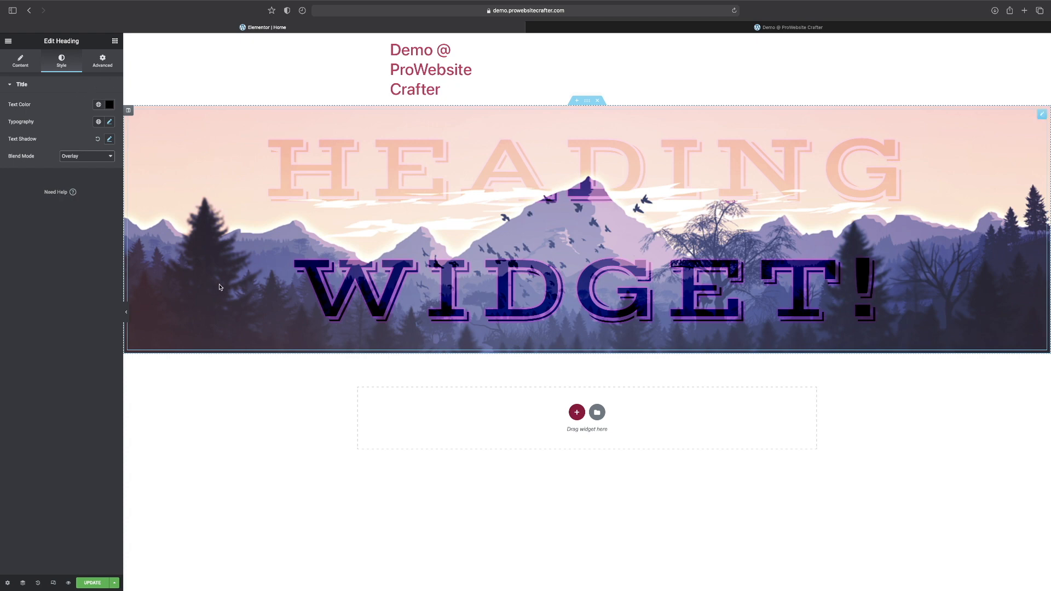
pyautogui.click(99, 587)
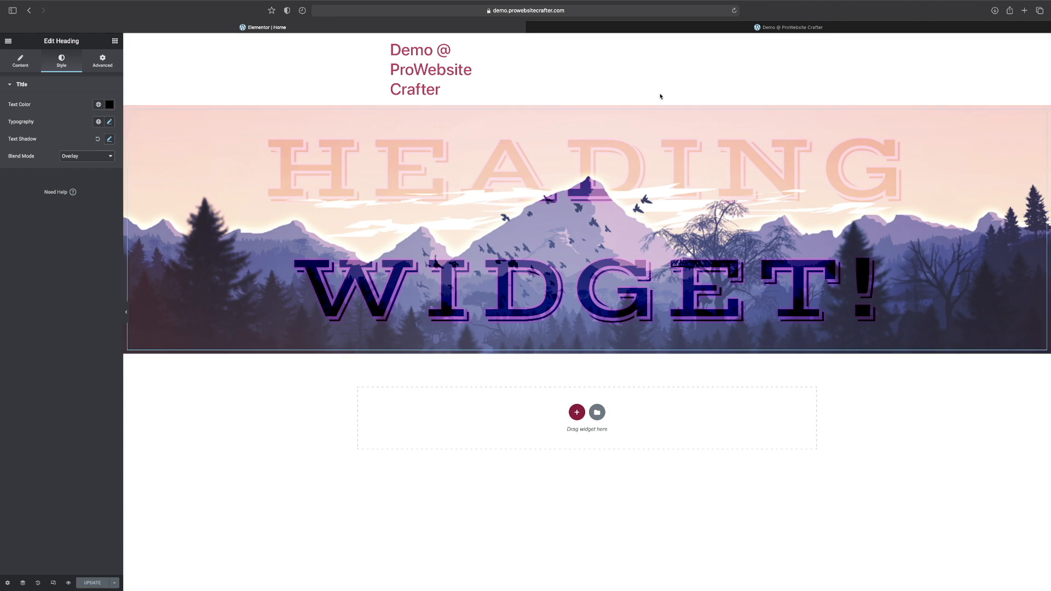
# Switch to the live Demo @ ProWebsite Crafter page and reload it to check the blended heading.
pyautogui.click(810, 26)
pyautogui.click(732, 11)
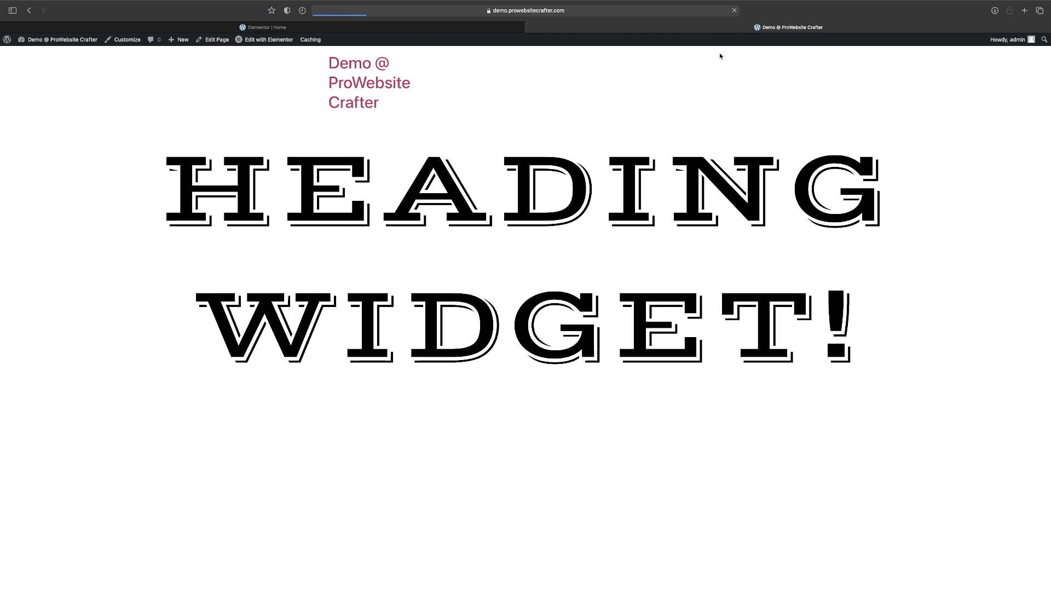